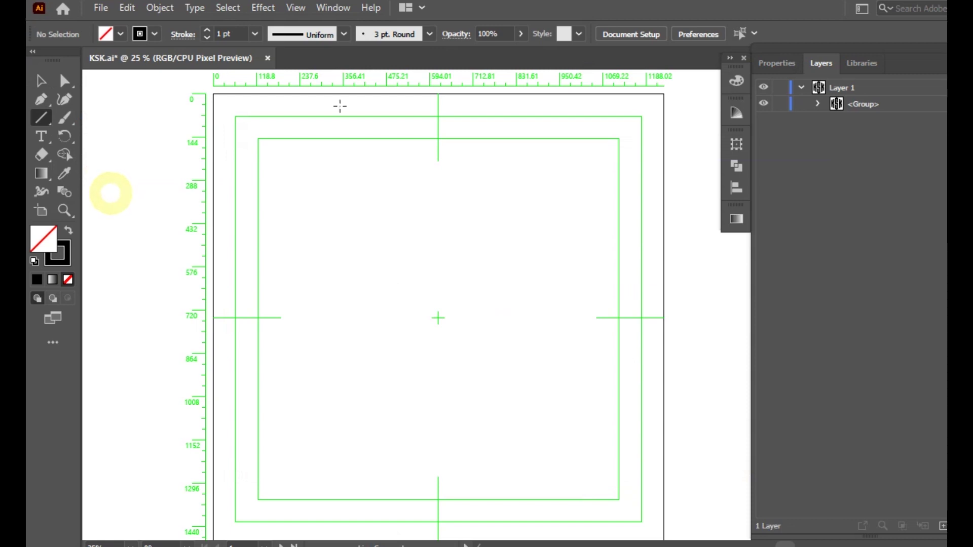
Draw a vertical line near the artboard's centre, spanning the inner guide square's height, and paste a copy in place
mouse_move(438, 318)
left_mouse_down()
mouse_move(450, 181)
mouse_move(434, 137)
mouse_move(424, 365)
mouse_move(432, 505)
left_mouse_up()
left_click(127, 7)
left_click(154, 83)
left_click(127, 7)
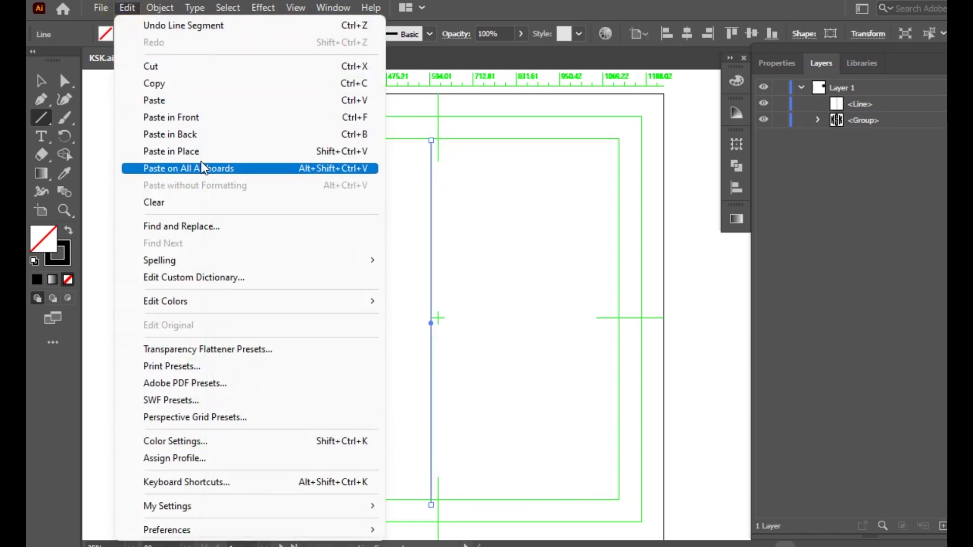
left_click(193, 150)
Move the copied line a short distance to the right, parallel to the original
left_click(41, 80)
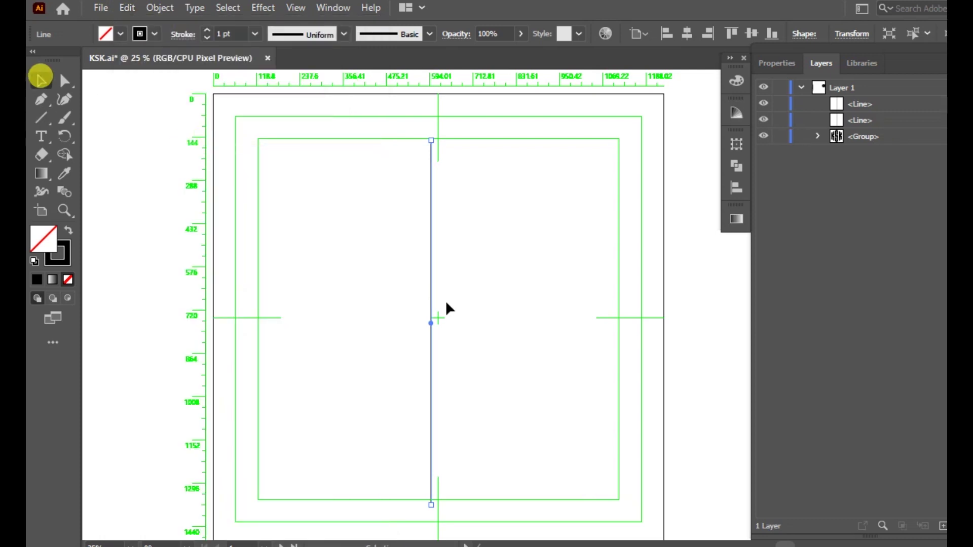
left_click(428, 322)
left_click_drag(429, 321, 439, 324)
key("a")
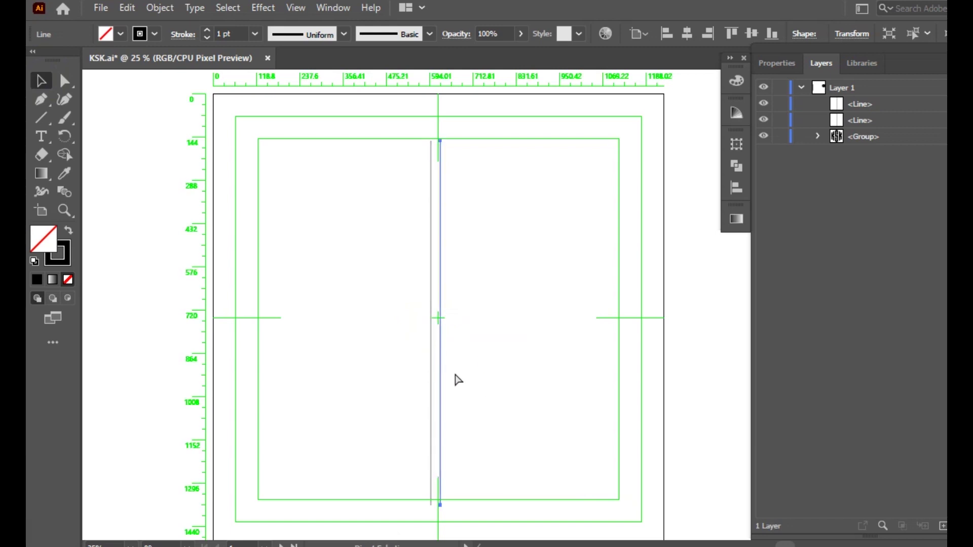
Repeat the line transformation until there are twelve evenly spaced vertical lines
key("ctrl+d")
key("ctrl+d")
key("ctrl+d")
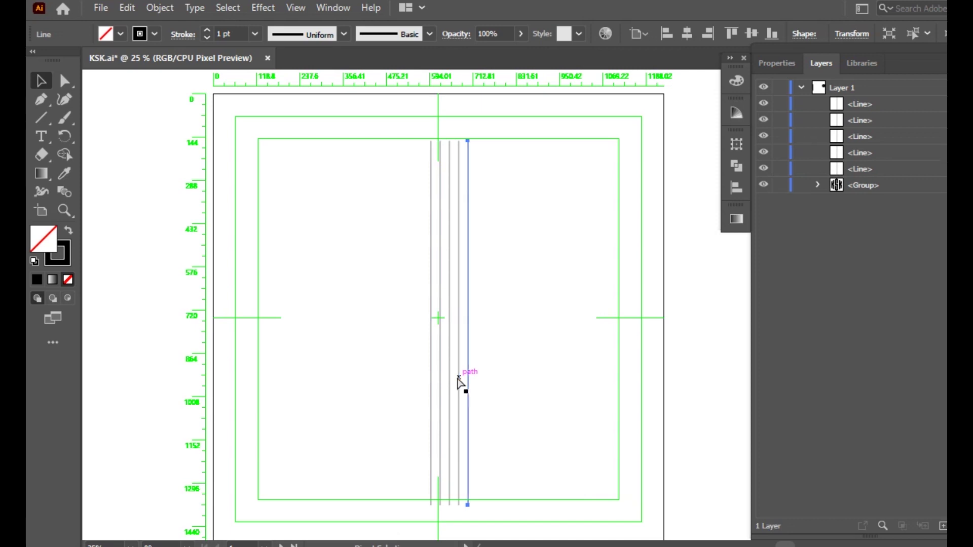
key("ctrl+d")
key("ctrl+d")
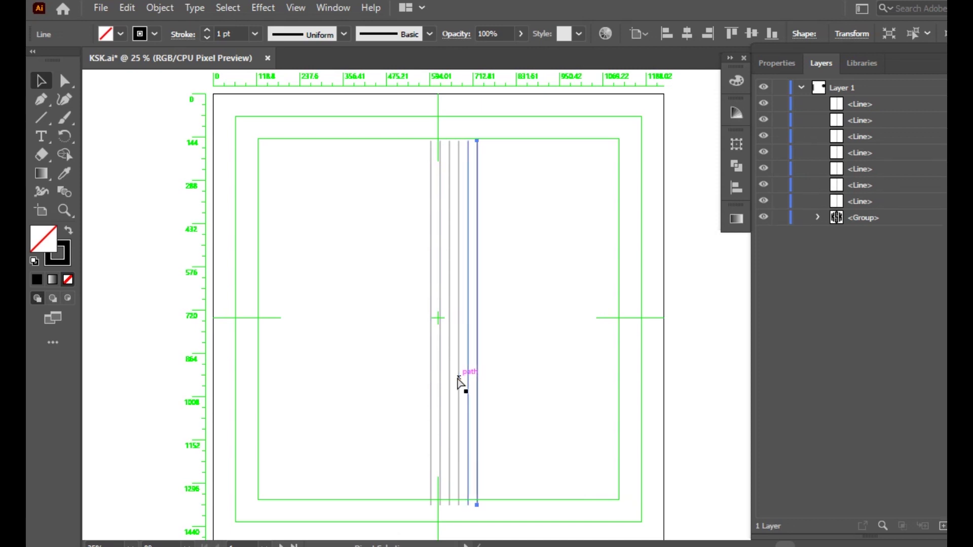
key("ctrl+d")
key("ctrl+d")
key("ctrl+d")
key("ctrl+d")
key("ctrl+d")
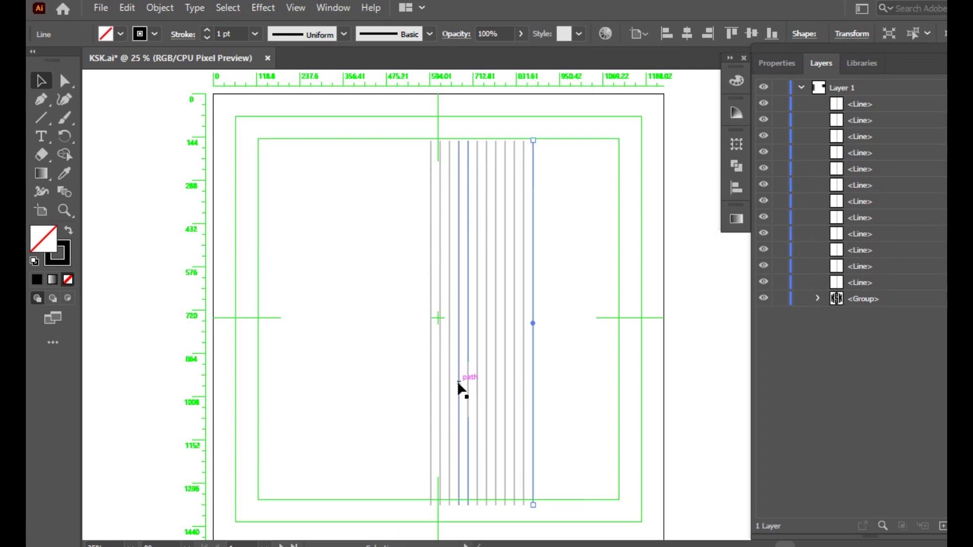
Draw a circle spanning the full width of the vertical line set with the Ellipse tool
left_click(45, 117)
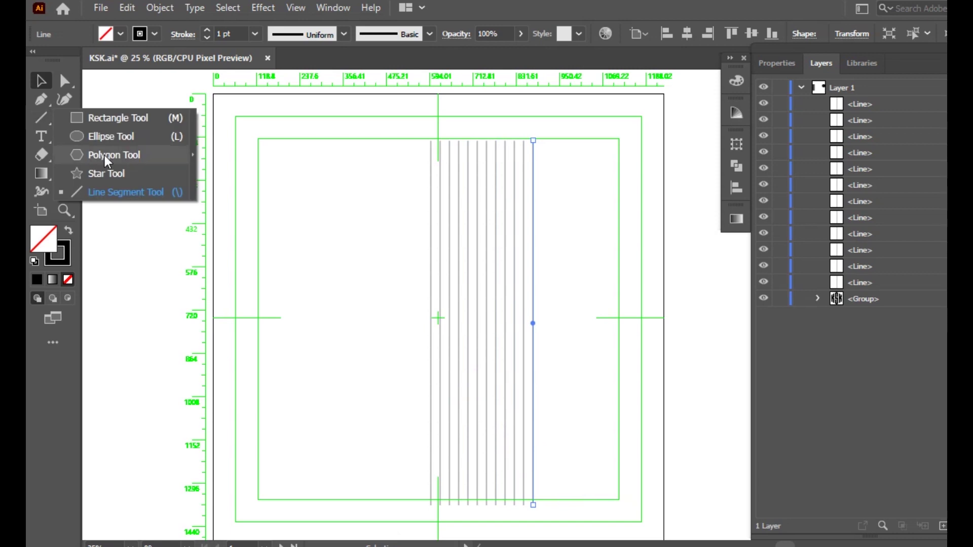
left_click(104, 138)
left_click_drag(431, 312, 532, 397)
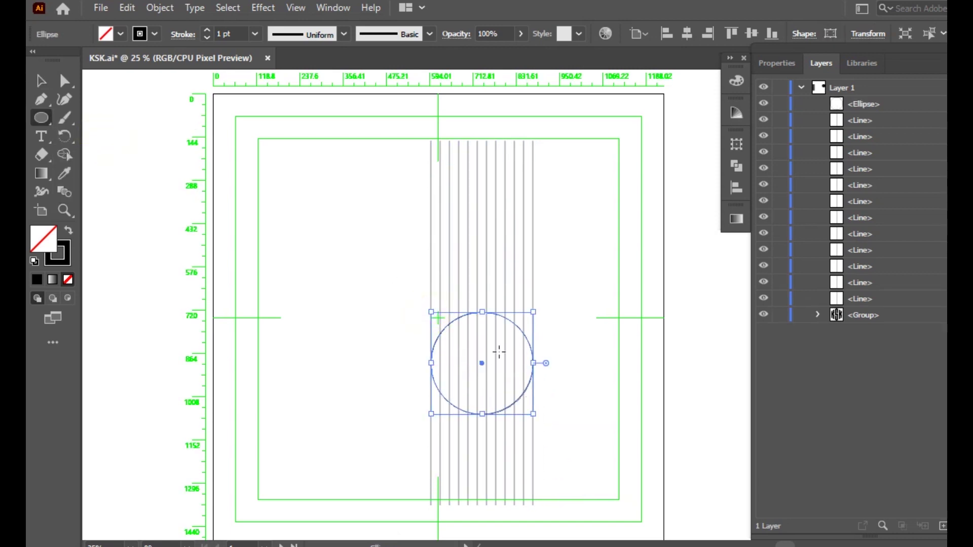
Paste a copy of the circle in front and shrink it by one line spacing on every side, keeping it concentric
key("ctrl+c")
key("ctrl+f")
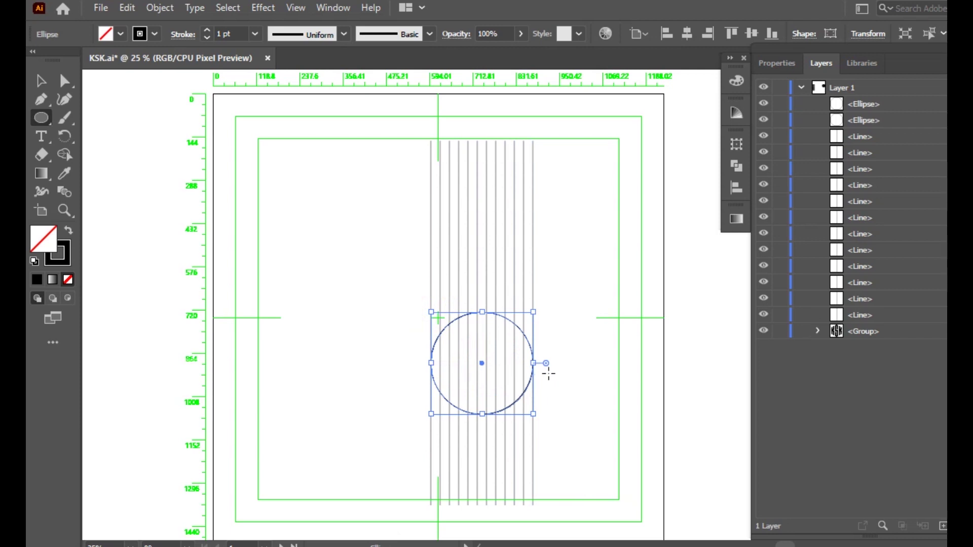
left_click_drag(532, 414, 523, 405)
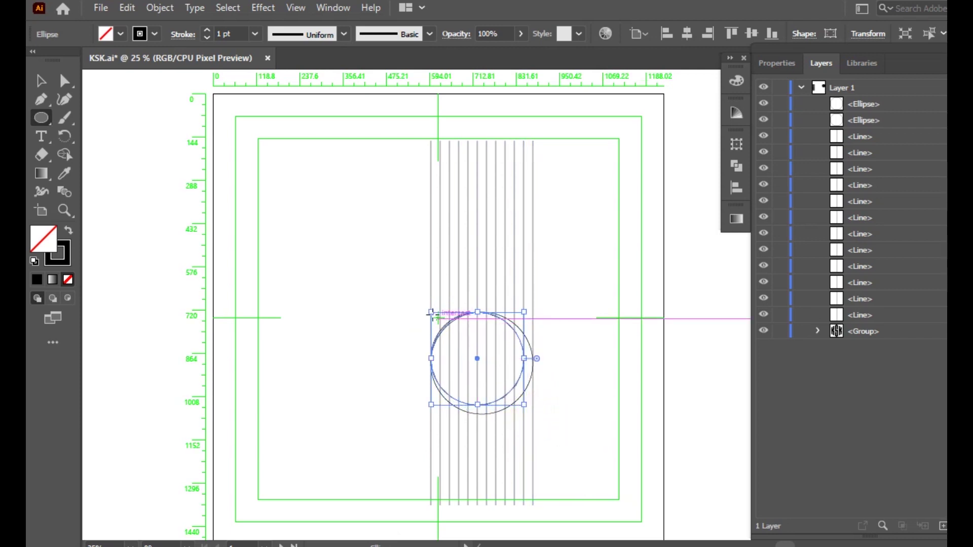
left_click_drag(431, 312, 440, 321)
left_click(37, 79)
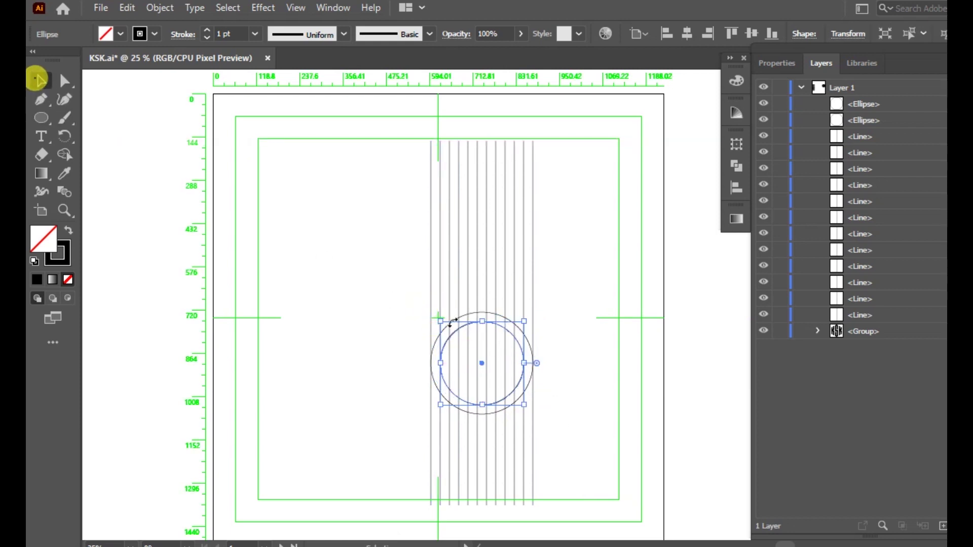
Align the vertical lines and both circles on their vertical centres
left_click_drag(393, 299, 608, 425)
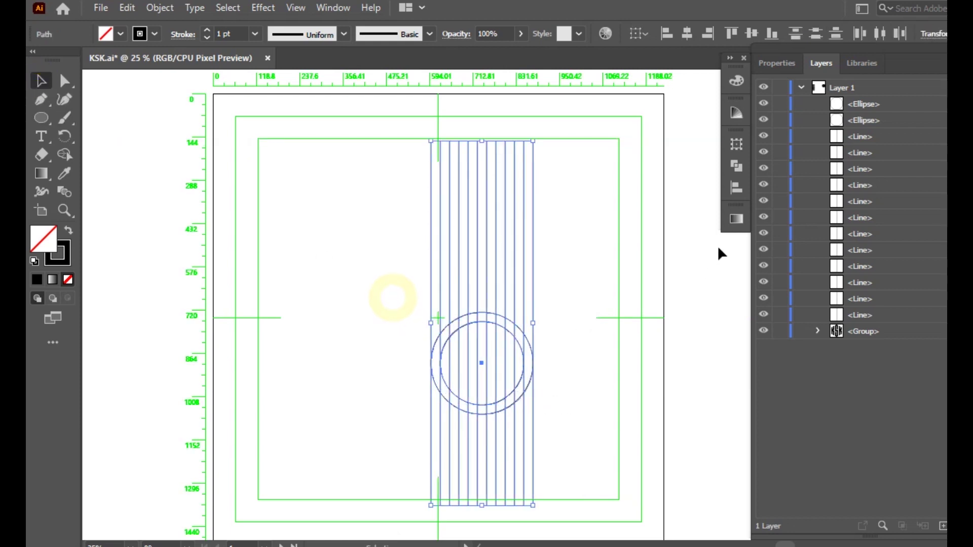
left_click(737, 188)
left_click(675, 178)
left_click(736, 188)
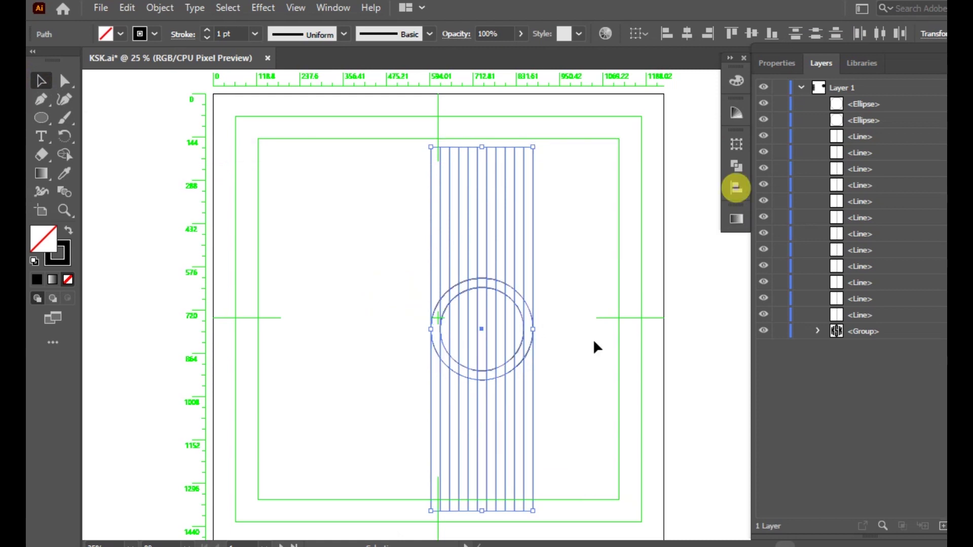
Create a reflected copy of the twelve vertical lines at a 45° axis angle
scroll(577, 338, "up", 1)
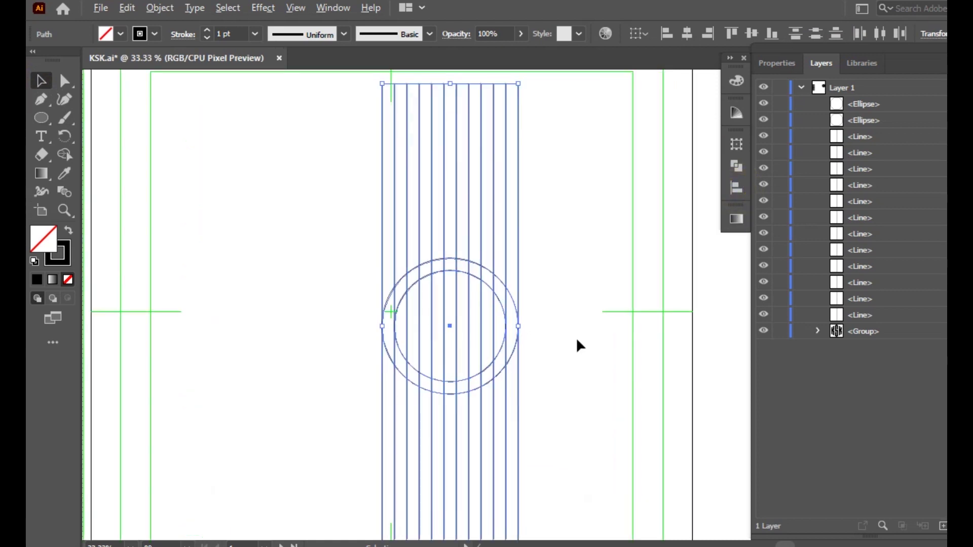
scroll(572, 340, "down", 3)
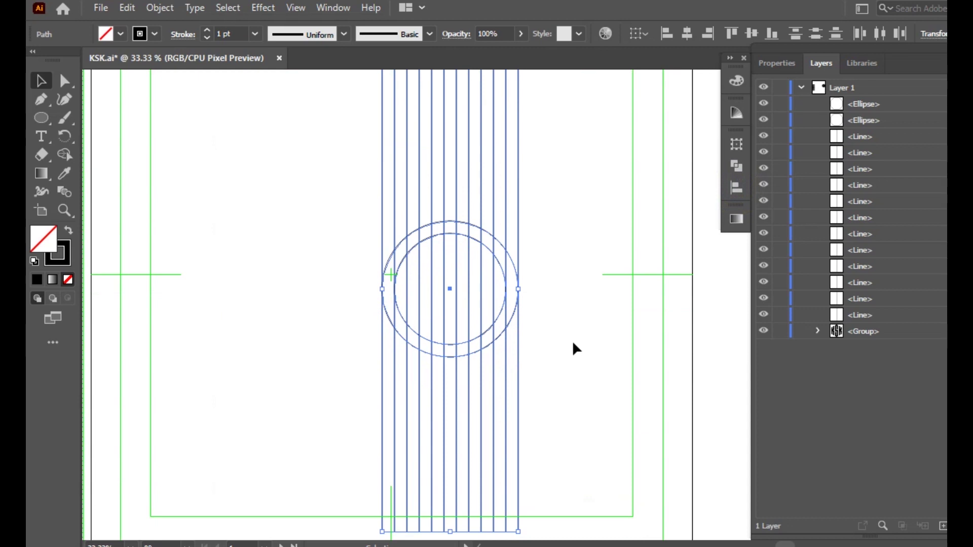
left_click(306, 358)
left_click_drag(313, 377, 594, 358)
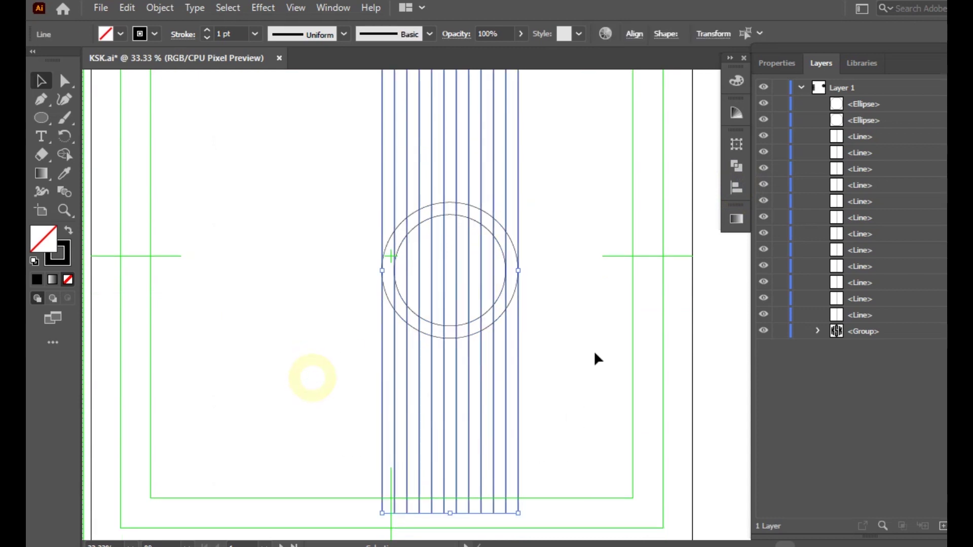
right_click(577, 320)
mouse_move(639, 462)
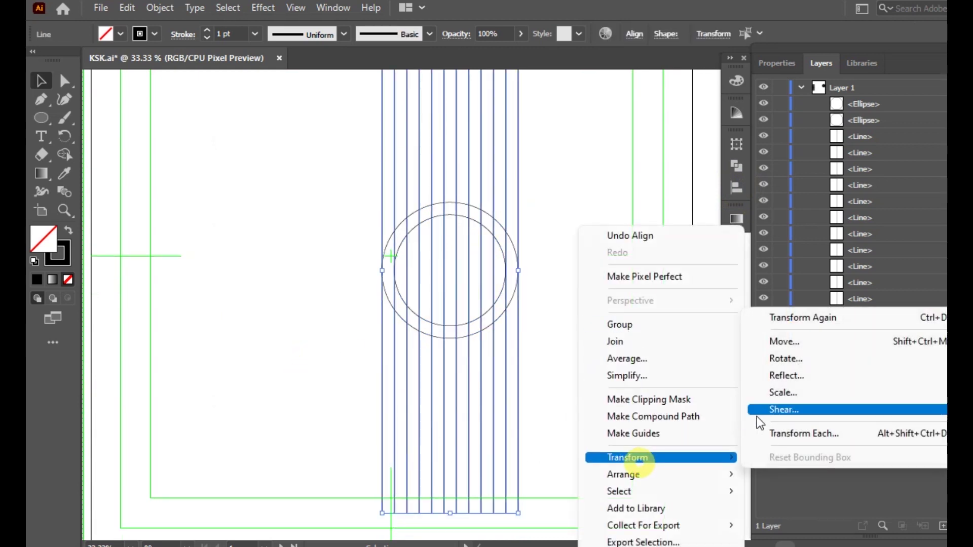
left_click(783, 376)
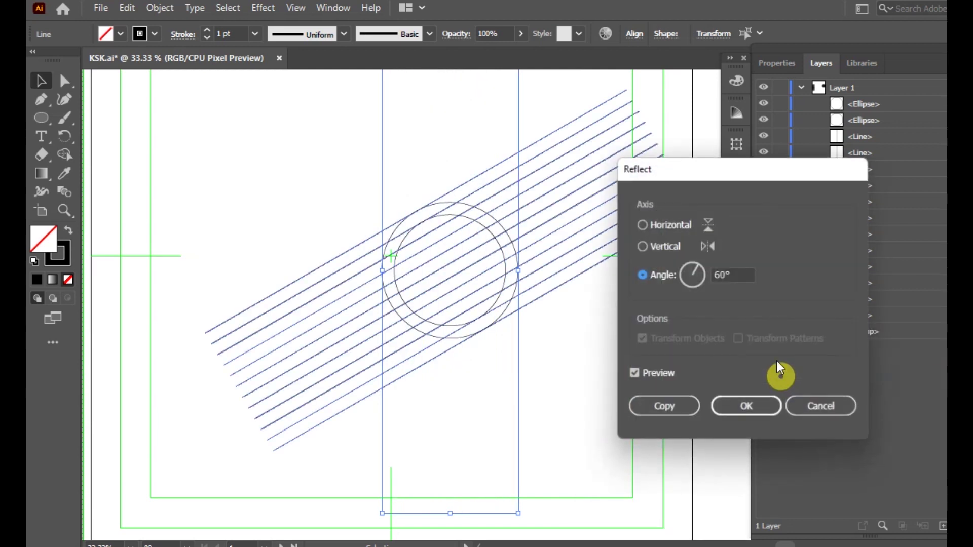
left_click(719, 275)
key("BackSpace")
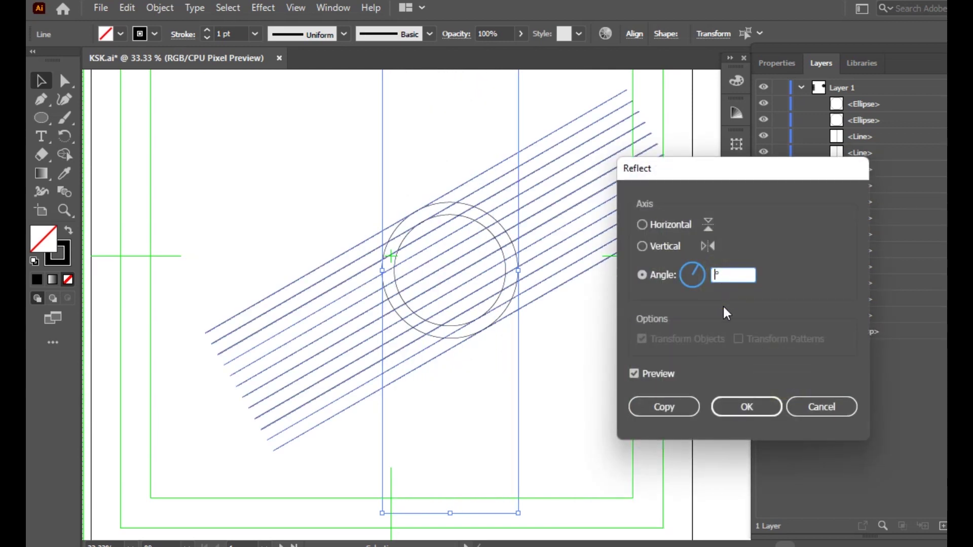
type("45")
left_click(662, 407)
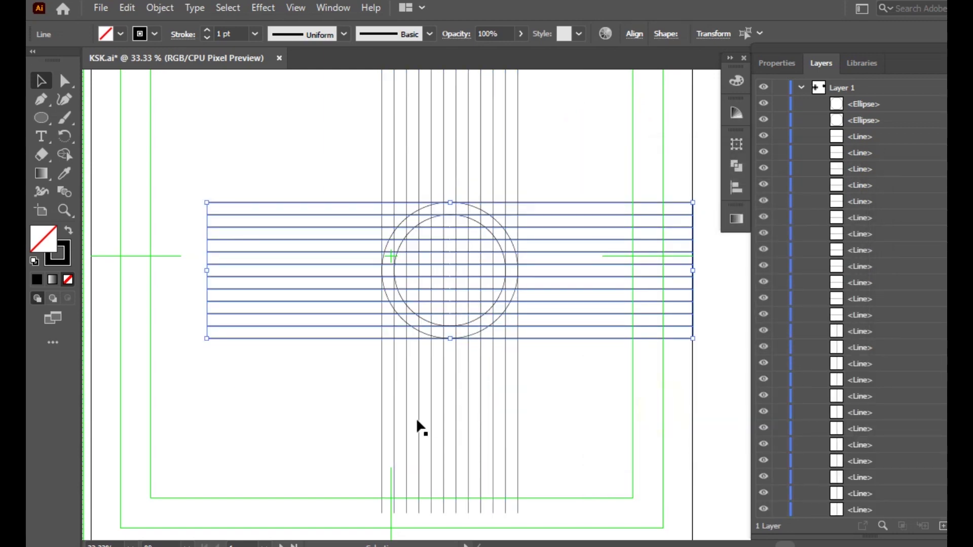
Create a second reflected copy of the vertical lines at a 60° axis angle and deselect it
left_click_drag(326, 414, 615, 492)
right_click(578, 387)
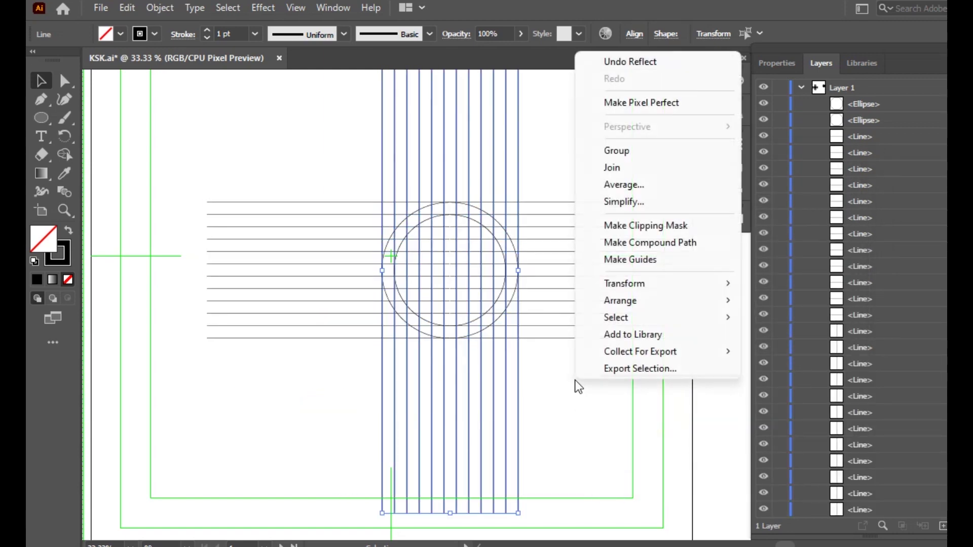
left_click(668, 284)
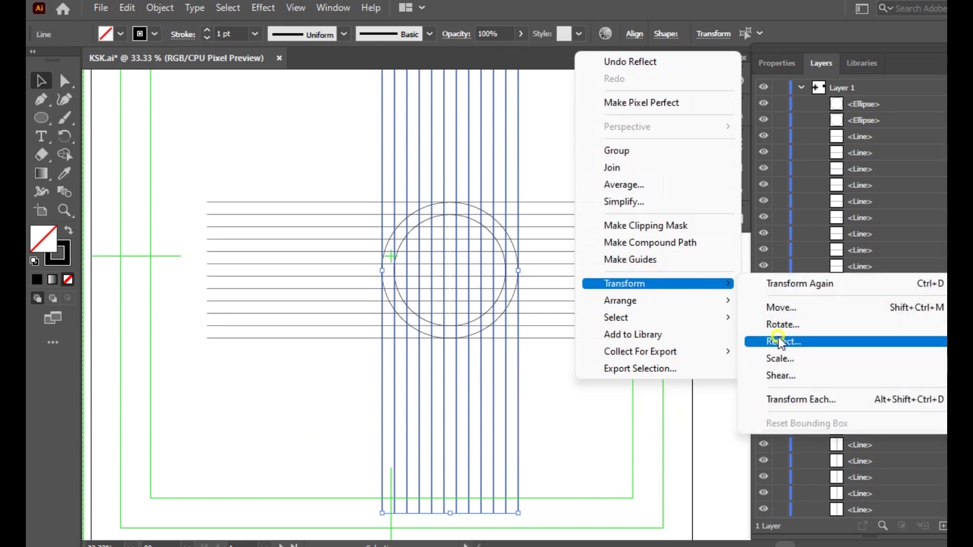
left_click(777, 338)
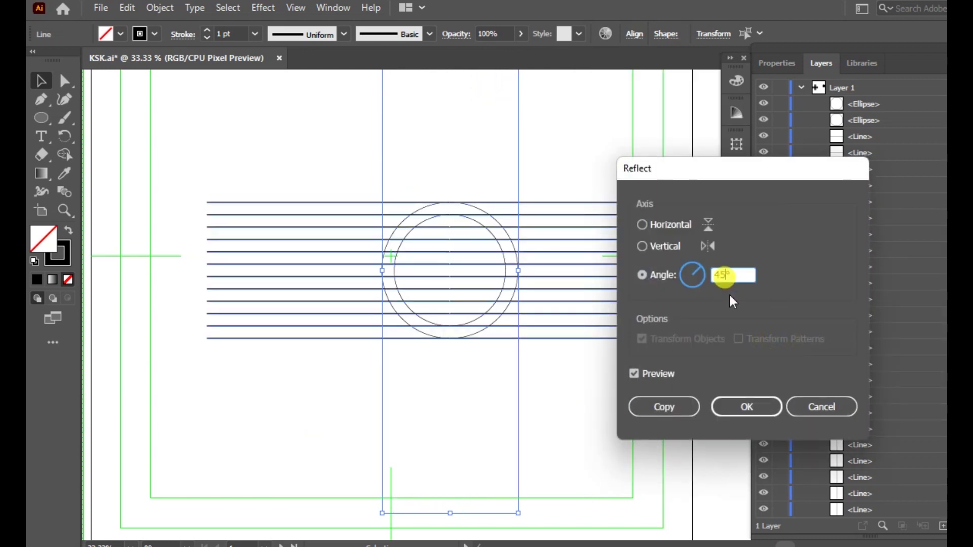
key("BackSpace")
key("BackSpace")
type("60")
left_click(673, 405)
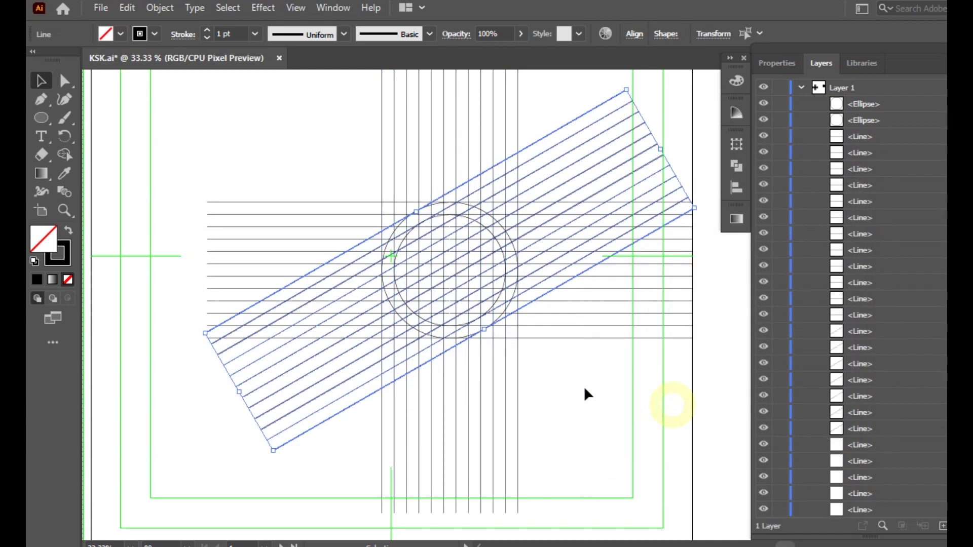
scroll(563, 385, "up", 1)
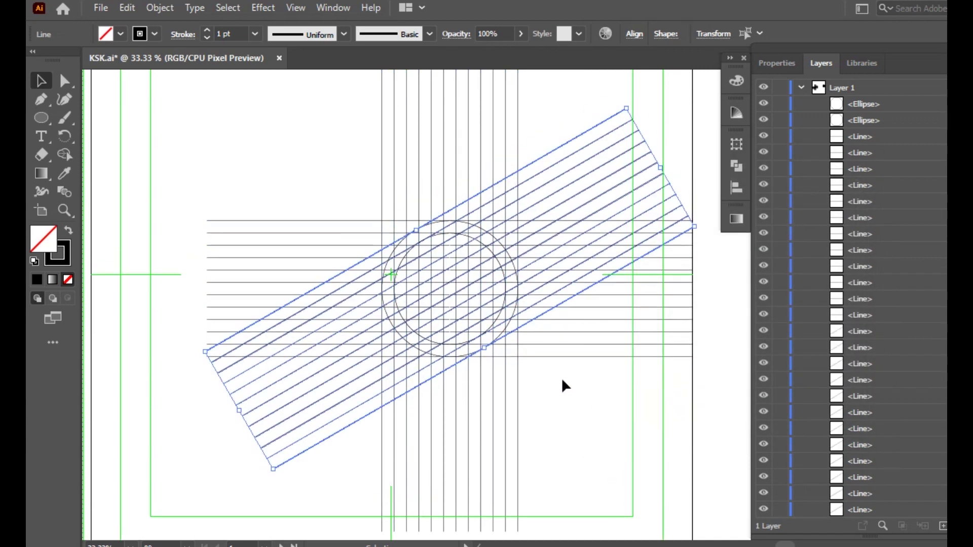
left_click(585, 412)
Select all grid lines and circles for the Shape Builder tool and set their fill to black
scroll(453, 304, "up", 1)
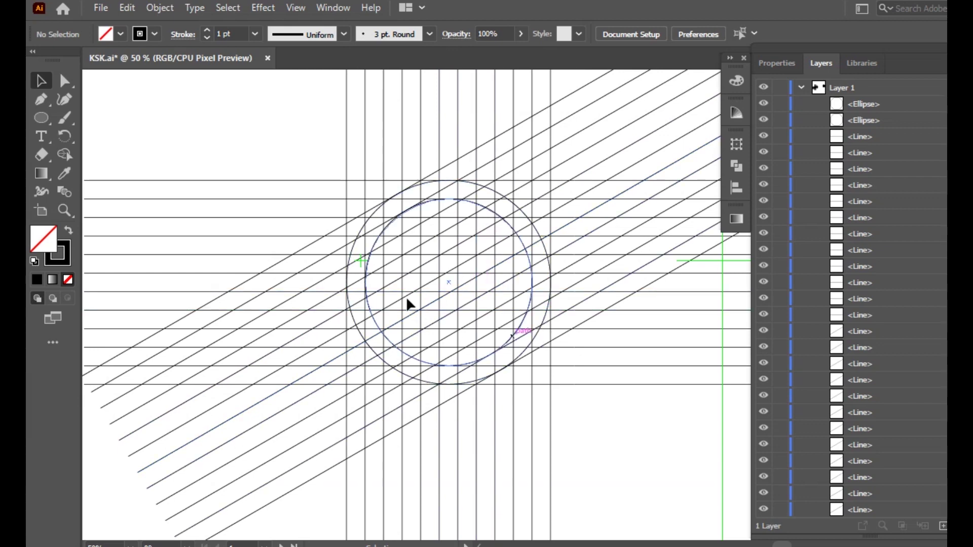
scroll(464, 310, "down", 1)
left_click_drag(223, 141, 704, 491)
left_click(65, 155)
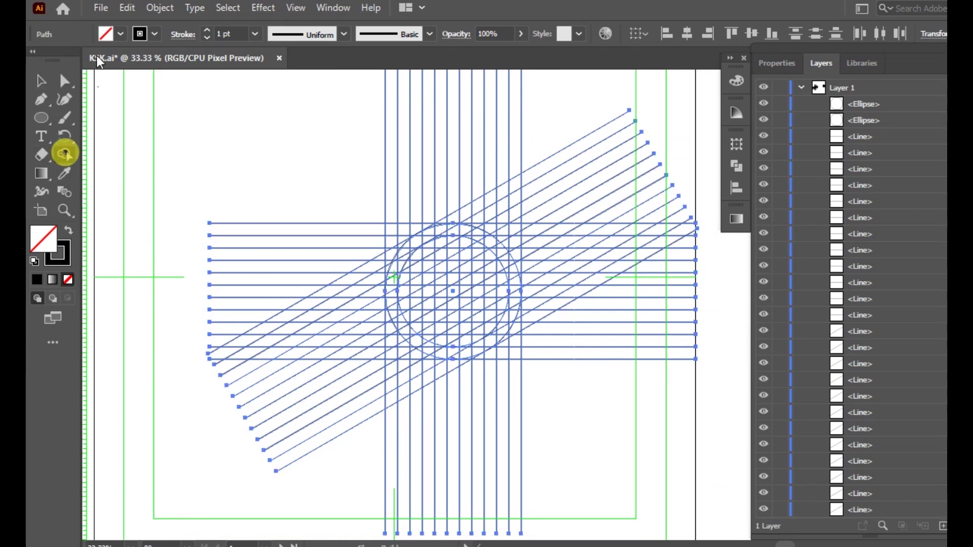
left_click(105, 33)
left_click(68, 57)
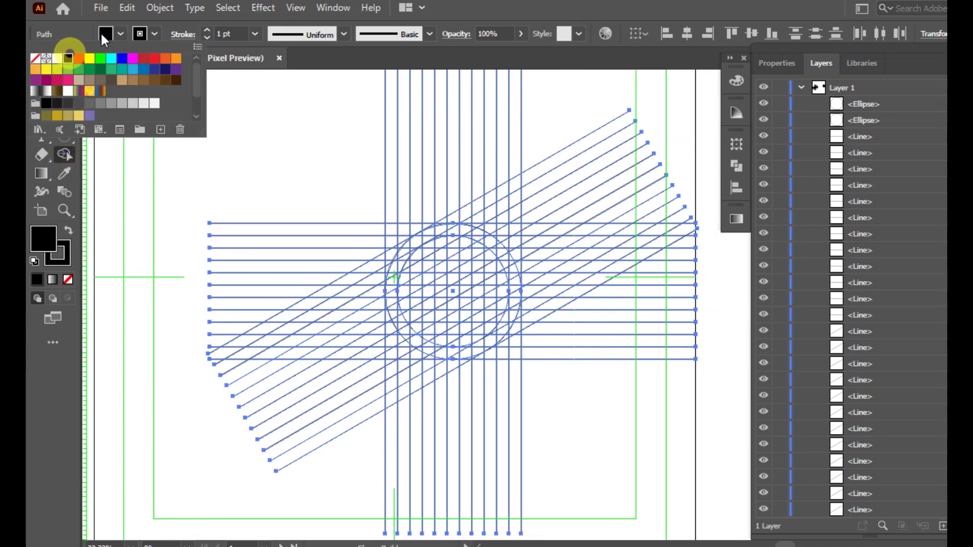
left_click(105, 32)
Merge the grid cells along the circles' middle row into one horizontal black bar, then deselect the artwork
scroll(497, 378, "up", 1)
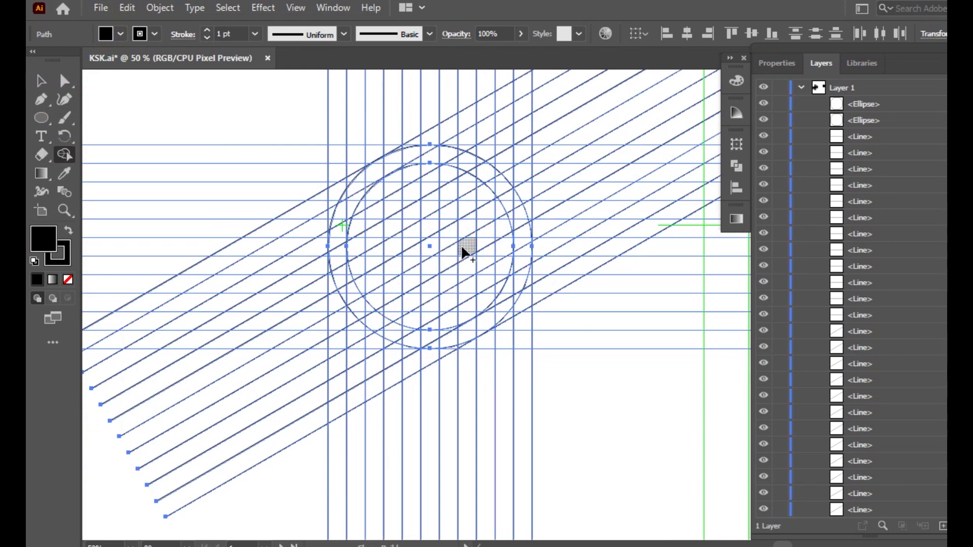
left_click_drag(461, 247, 397, 251)
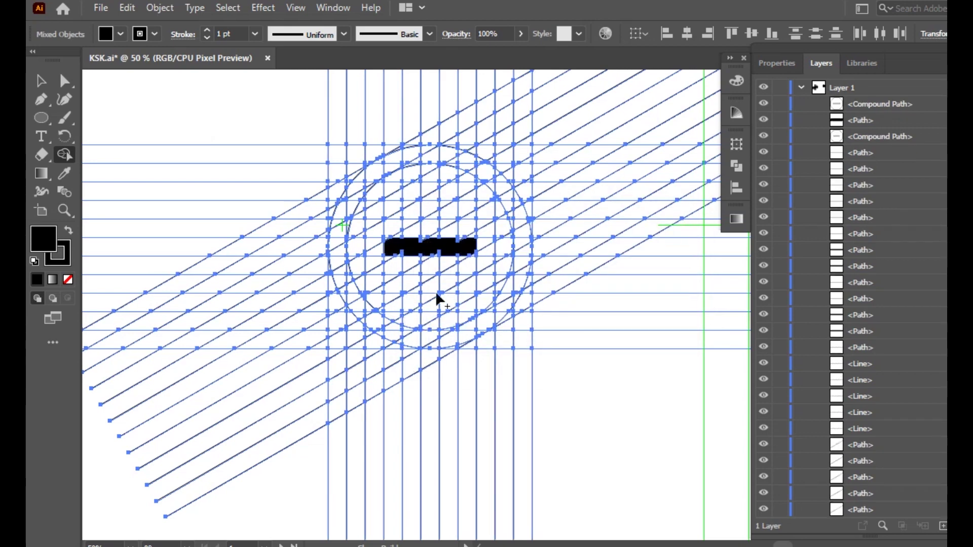
left_click(41, 81)
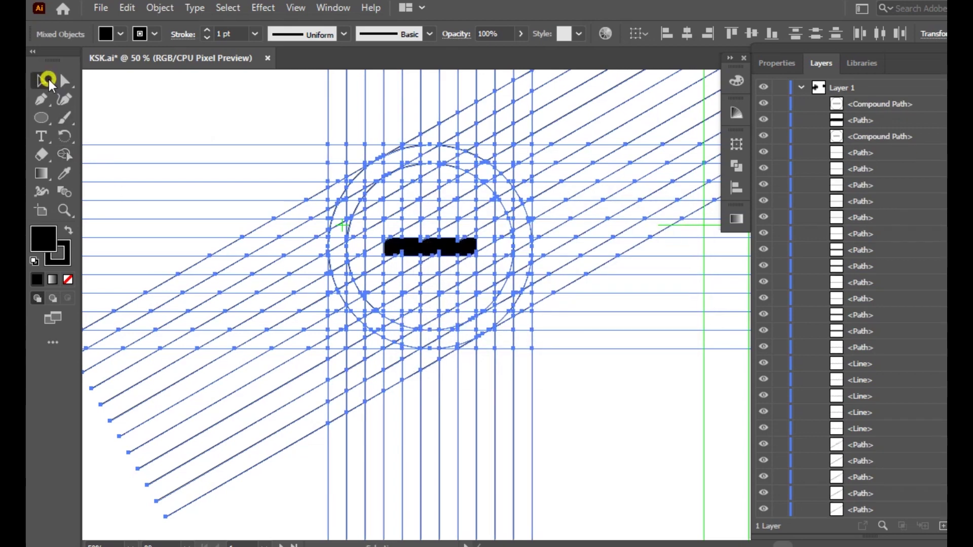
left_click(487, 394)
key("ctrl+minus")
left_click(157, 320)
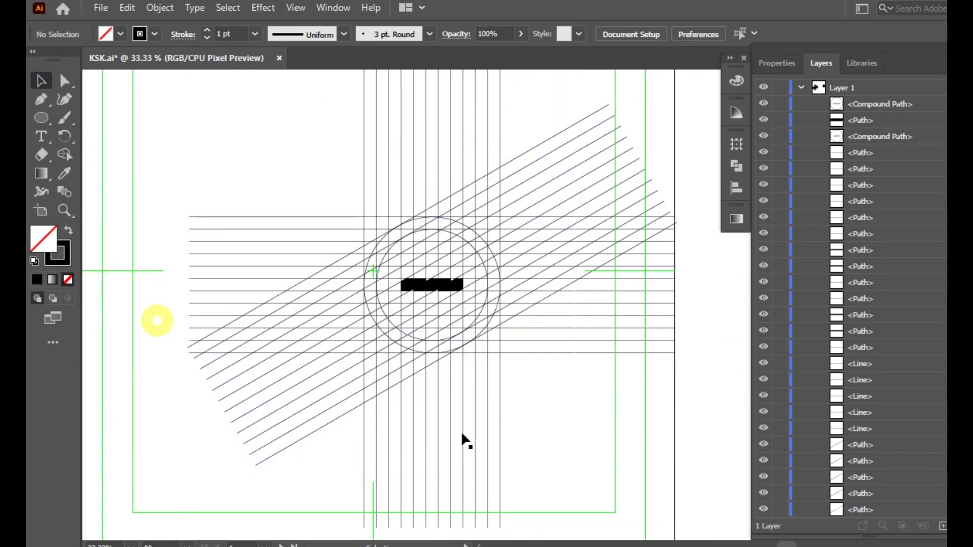
Duplicate the lowest horizontal grid line in place and move the copy up to just below the black bar
left_click(513, 353)
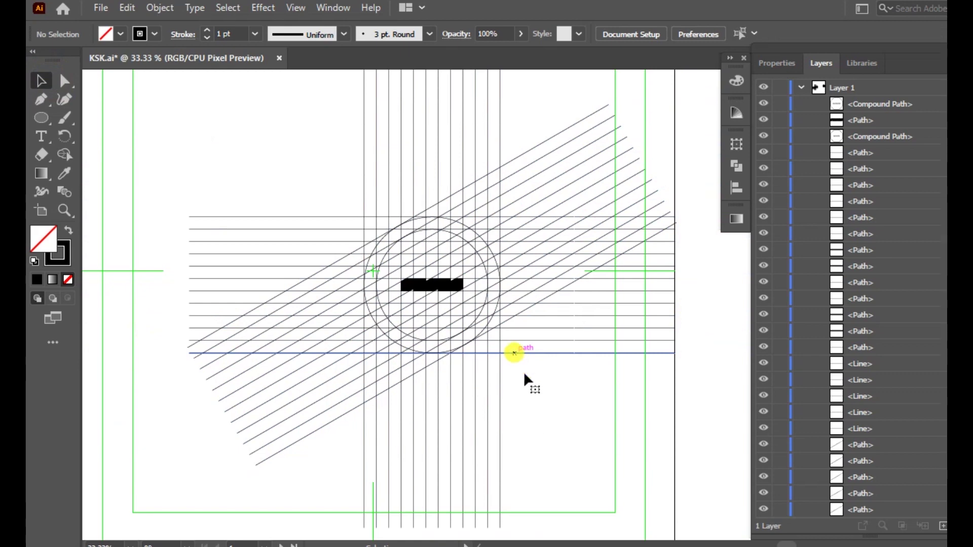
left_click(513, 354)
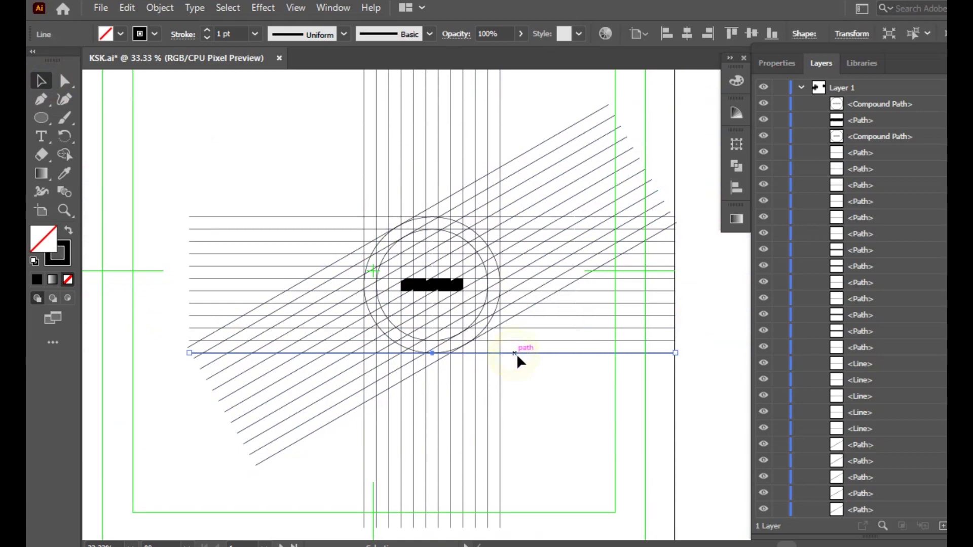
left_click(127, 7)
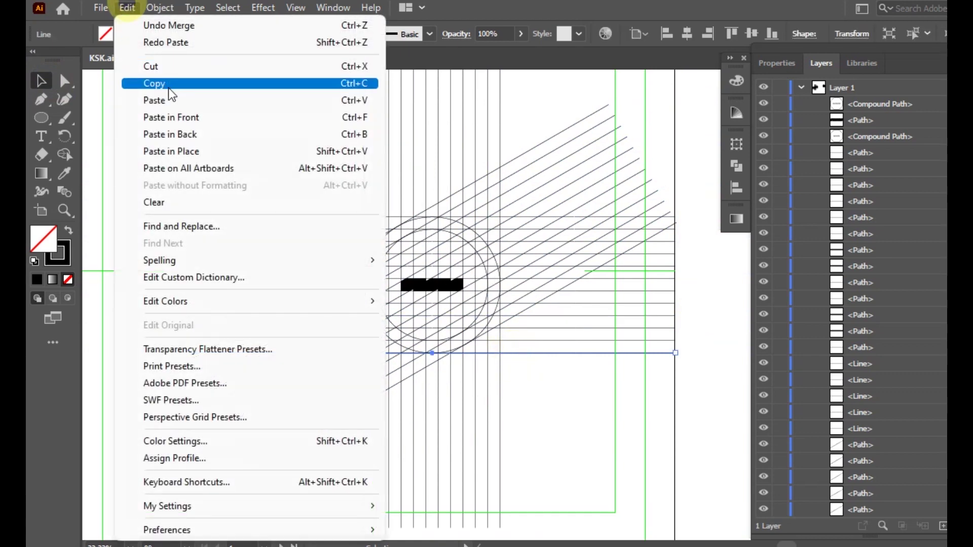
left_click(166, 84)
left_click(127, 8)
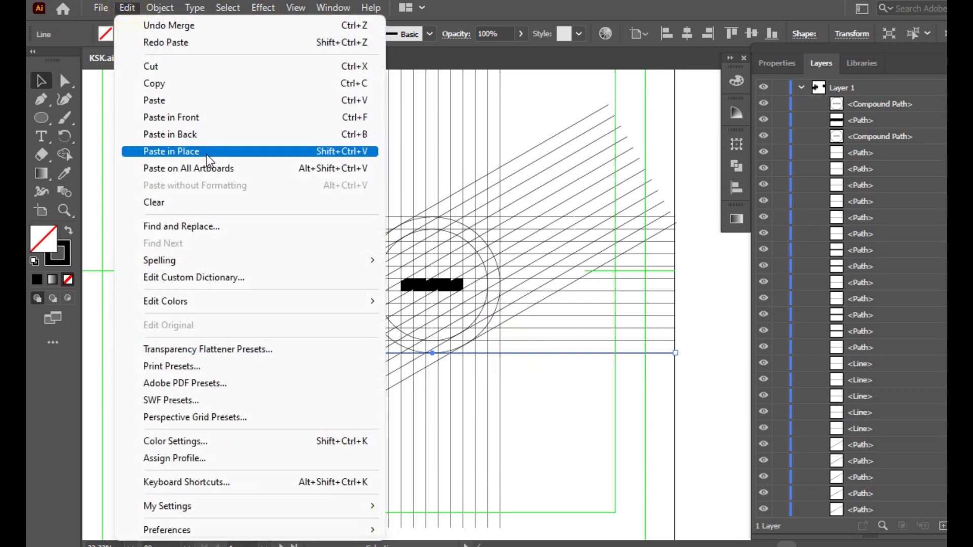
left_click(206, 154)
left_click_drag(457, 393, 434, 356)
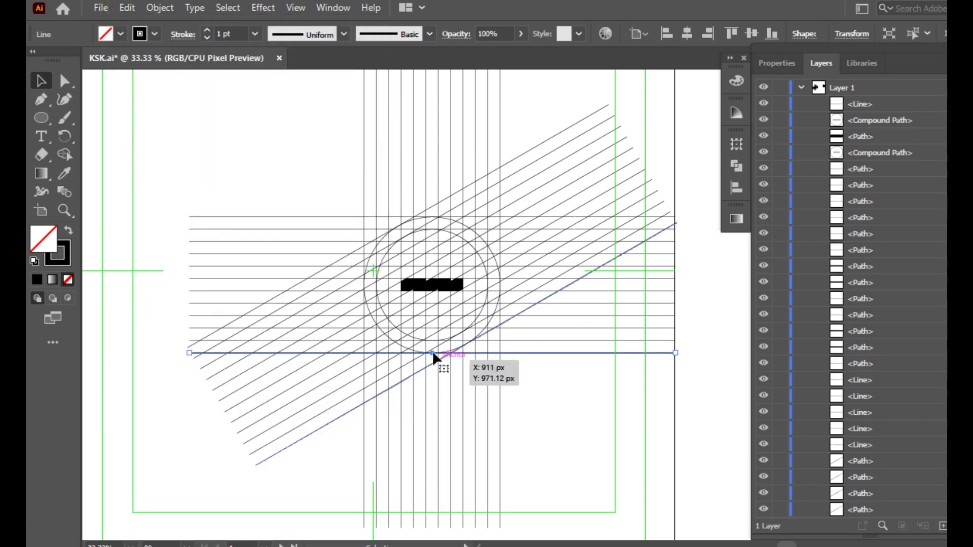
left_click_drag(432, 355, 433, 296)
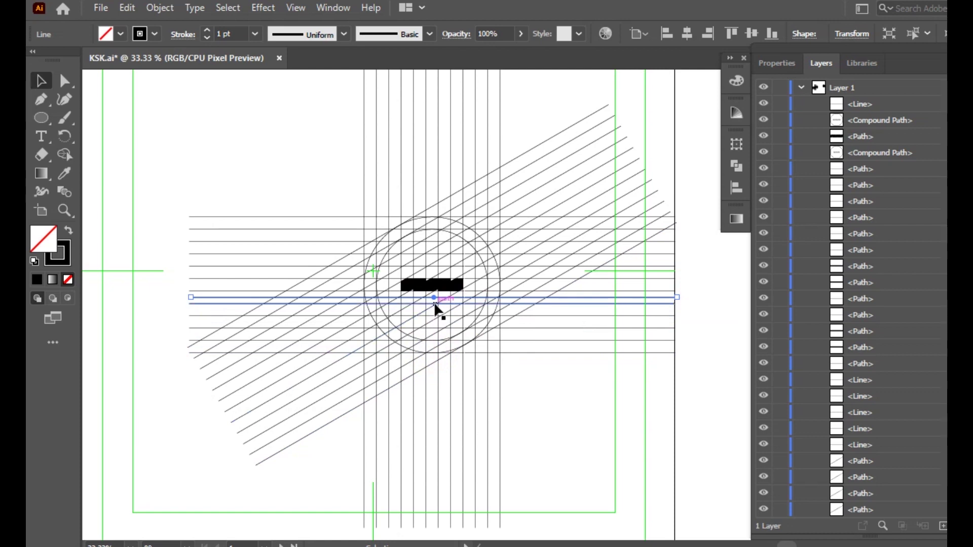
Paste another copy of the line just above the black bar and adjust the lower copy to a matching gap beneath it
key("ctrl+c")
key("ctrl+v")
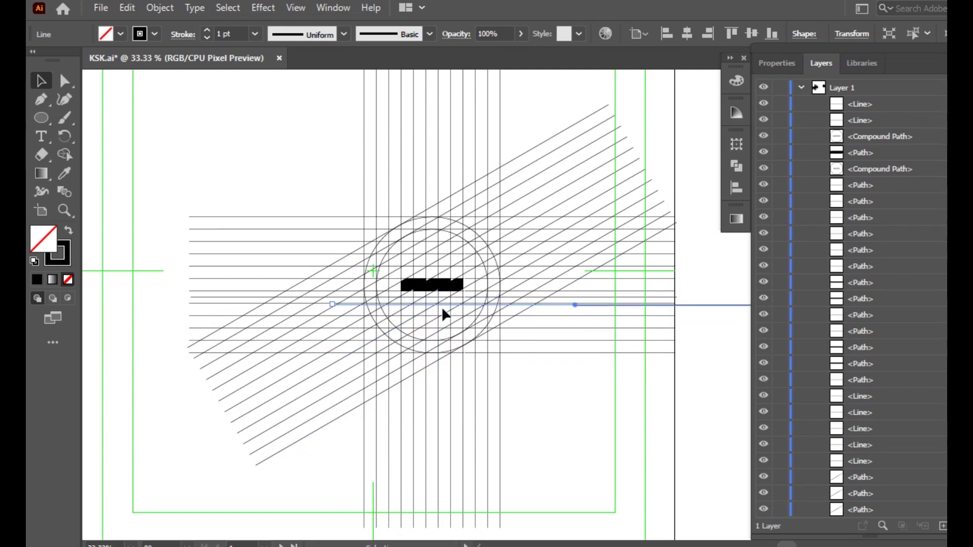
left_click_drag(574, 304, 428, 271)
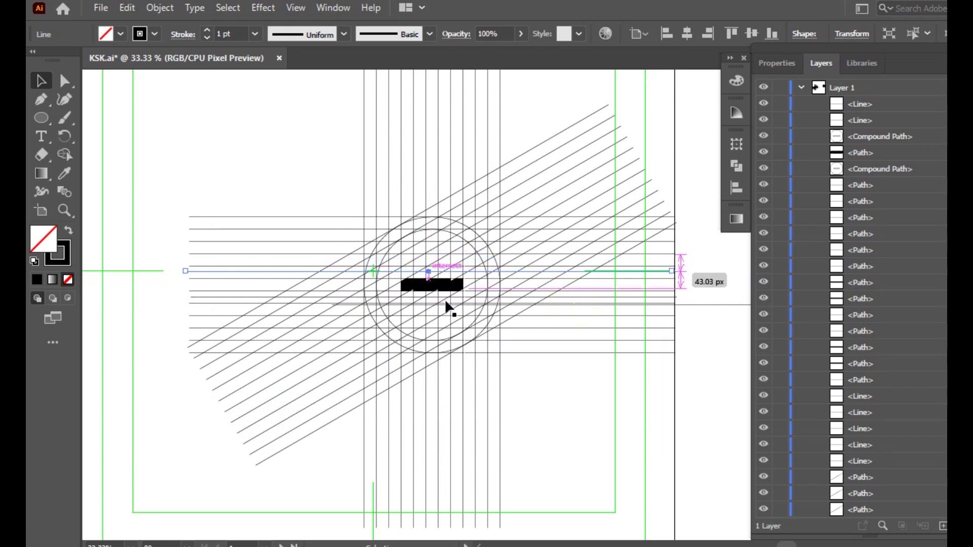
scroll(452, 307, "up", 3)
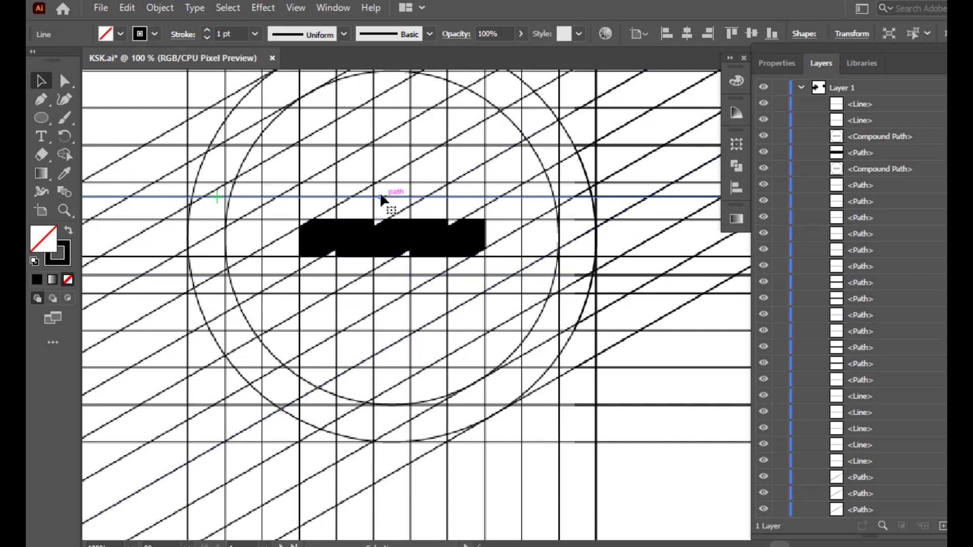
left_click_drag(381, 196, 392, 282)
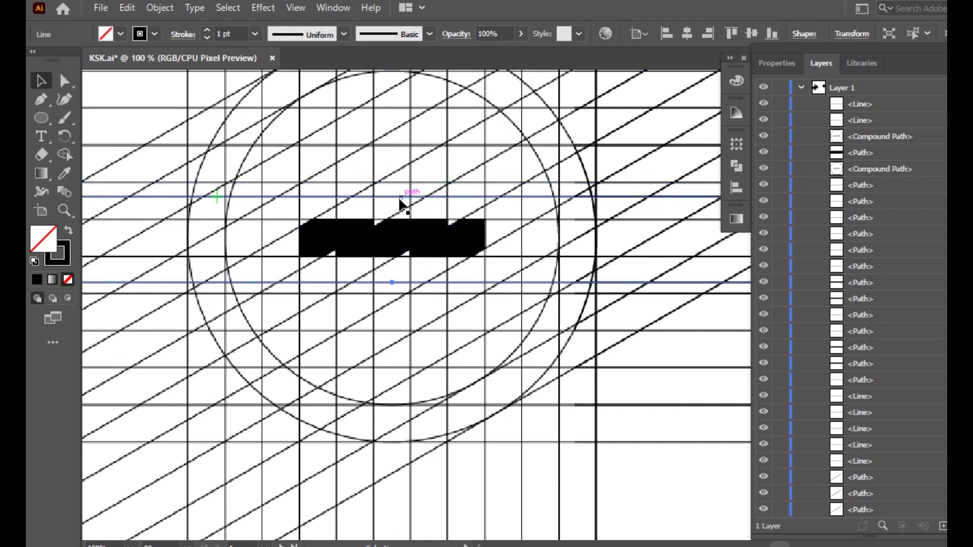
left_click_drag(391, 281, 391, 278)
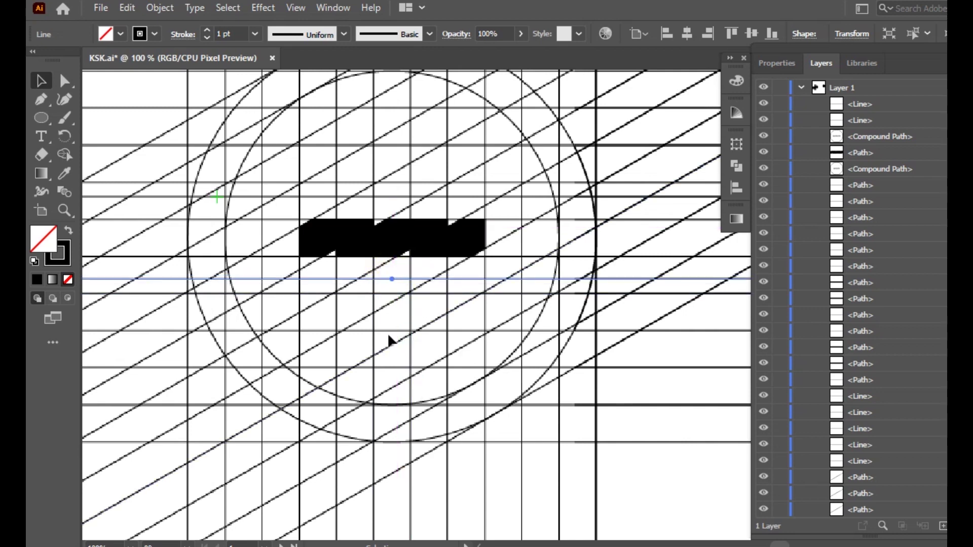
Select all grid lines, circles and the bar for the Shape Builder tool and set their fill to black
scroll(385, 324, "down", 2, "alt")
left_click_drag(141, 127, 638, 476)
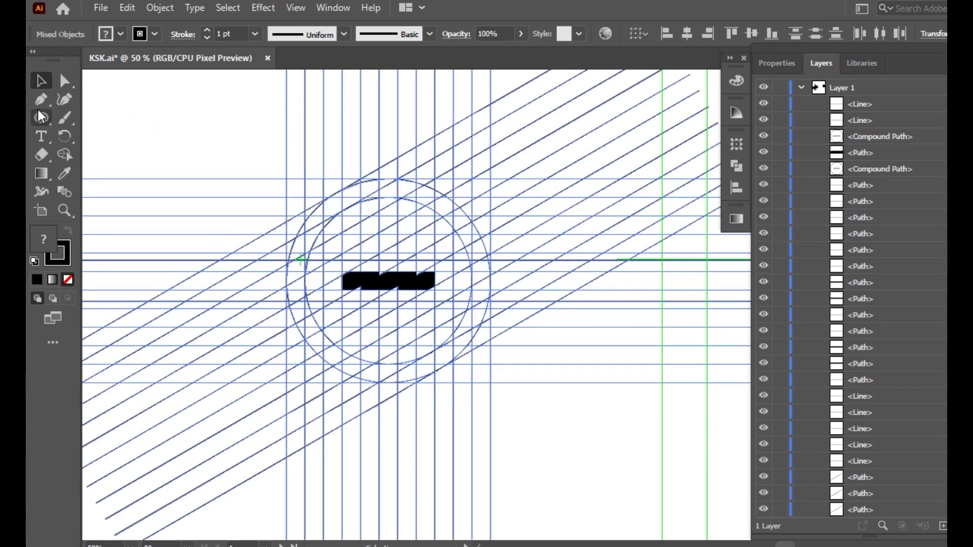
left_click(64, 153)
left_click(105, 34)
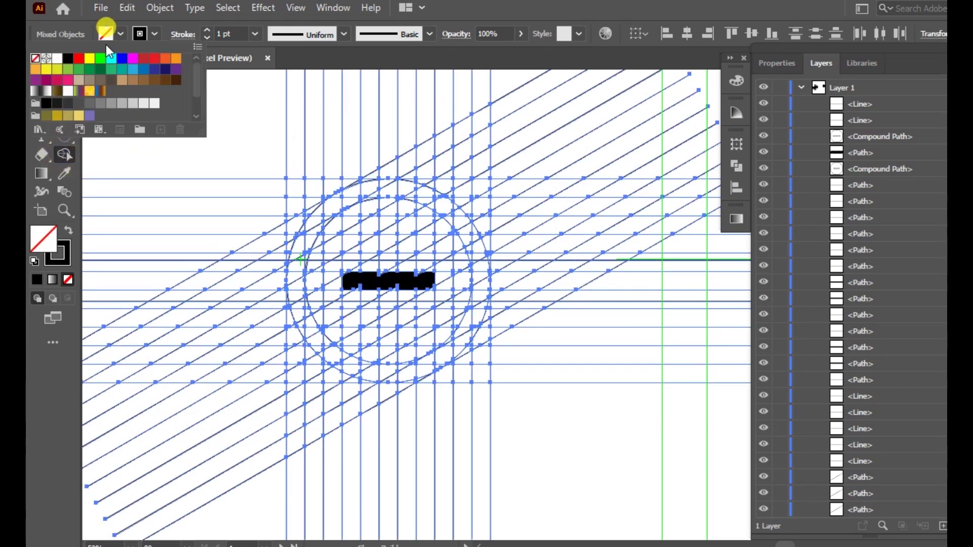
left_click(67, 58)
left_click(107, 38)
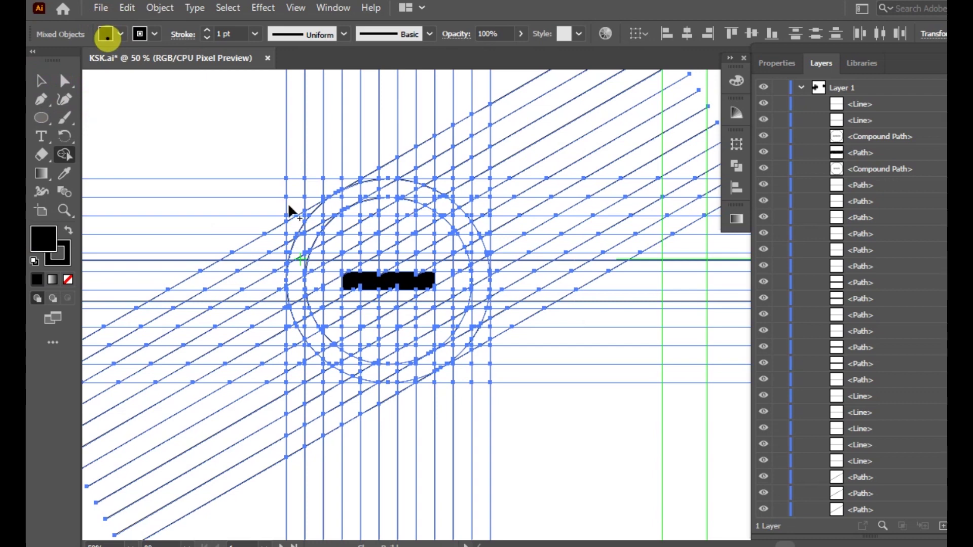
Merge the small triangular notches along the black bar's upper and lower edges into the bar
scroll(408, 282, "up", 2)
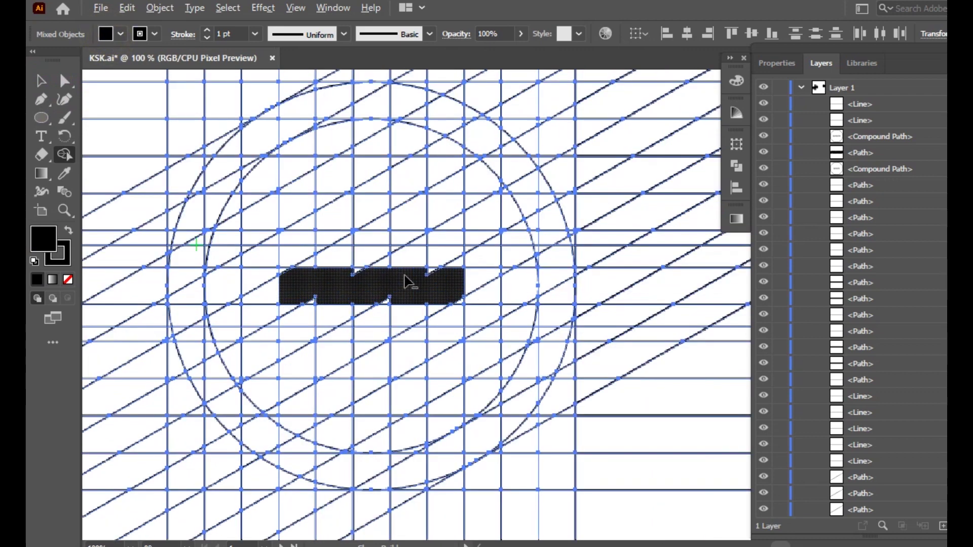
scroll(407, 282, "up", 2)
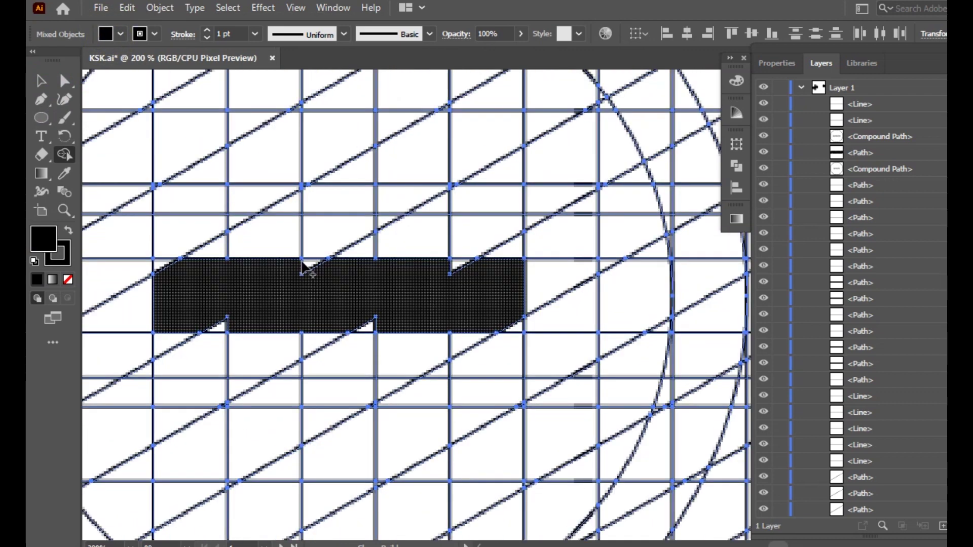
mouse_move(294, 263)
left_mouse_down()
mouse_move(330, 278)
mouse_move(207, 329)
mouse_move(393, 332)
left_mouse_up()
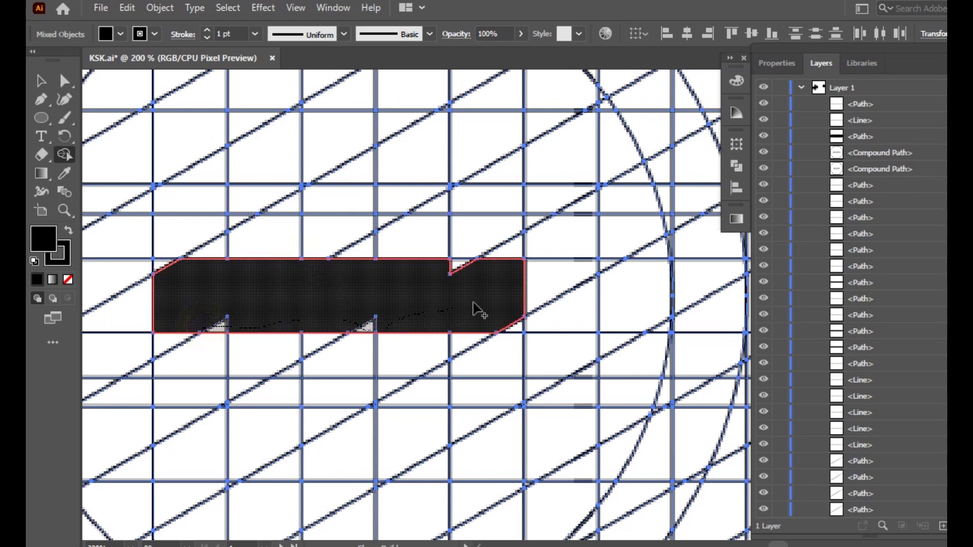
left_click_drag(458, 276, 460, 276)
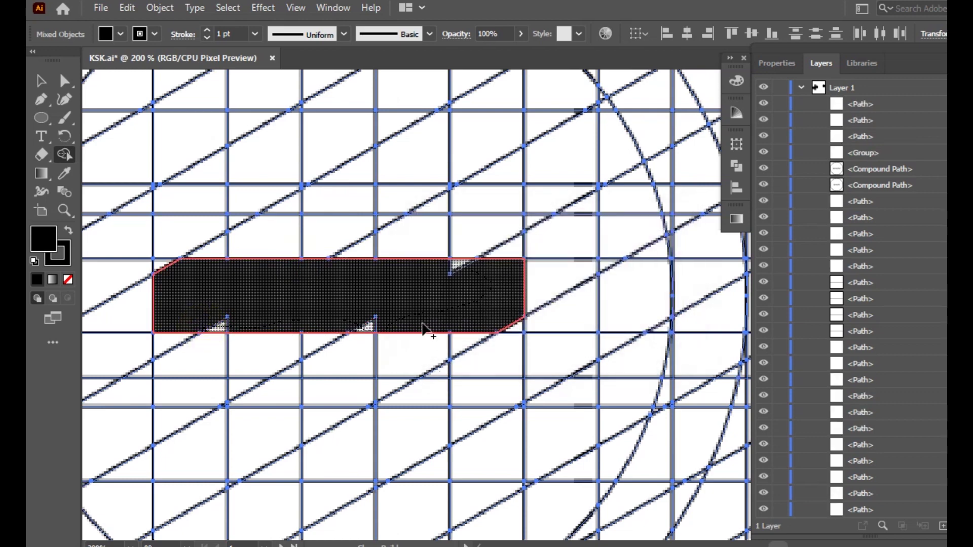
Merge the central column's cells into two black vertical bars above and below the horizontal bar, ending at the added gap lines and outer circle
scroll(421, 297, "up", 2)
scroll(415, 299, "up", 3)
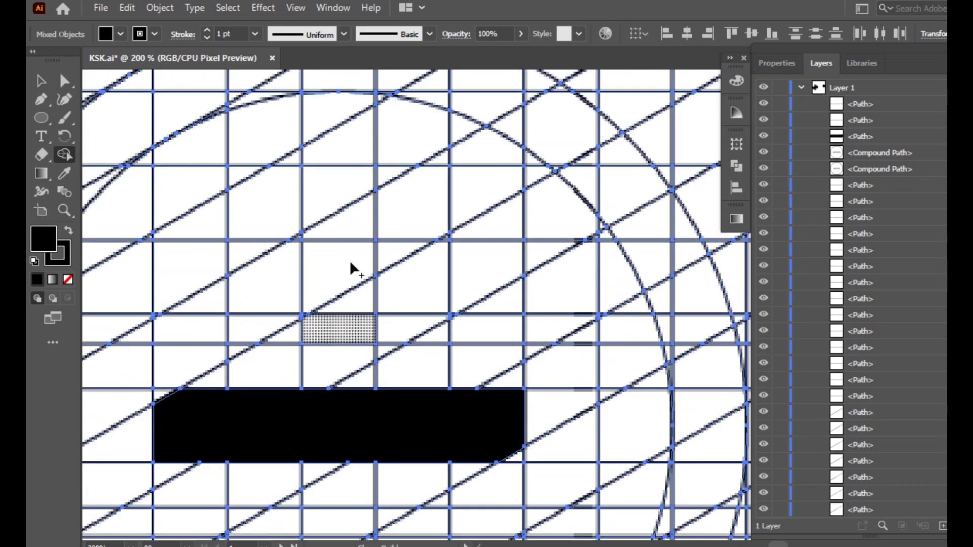
mouse_move(316, 108)
left_mouse_down()
mouse_move(347, 157)
mouse_move(355, 400)
left_mouse_up()
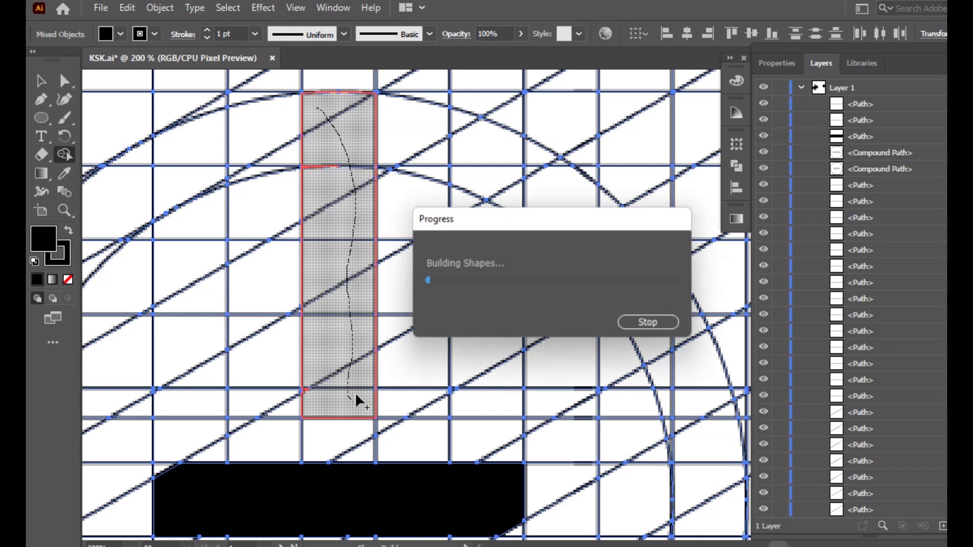
scroll(347, 386, "down", 3)
scroll(348, 387, "down", 3)
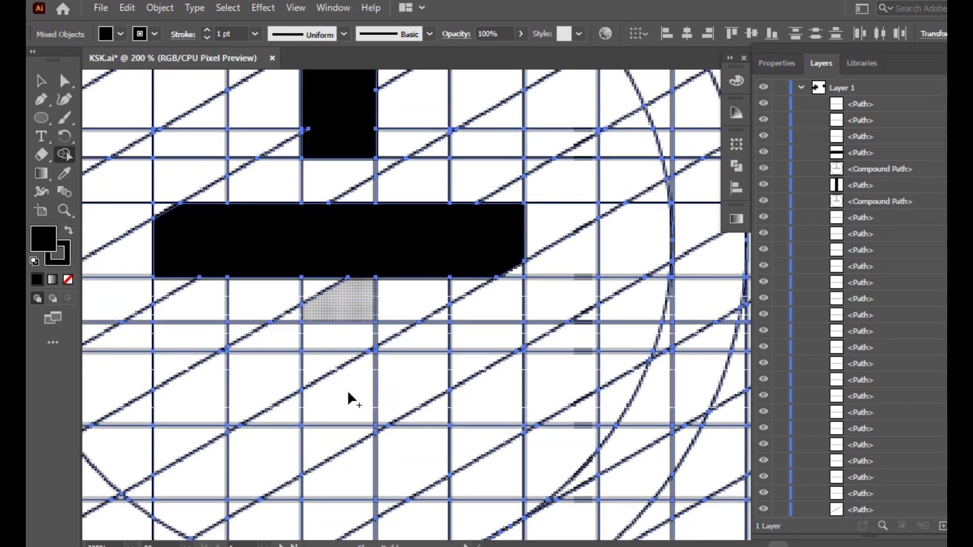
scroll(348, 303, "down", 2)
left_click_drag(334, 300, 340, 448)
Merge the columns at both ends of the horizontal bar into it as slanted-top stems reaching down to the outer circle, forming an H
scroll(416, 248, "up", 1)
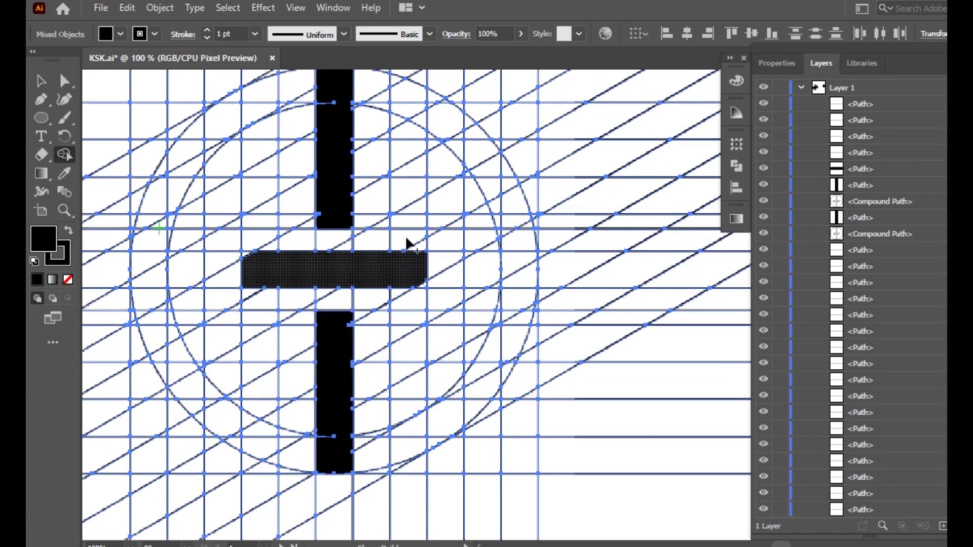
mouse_move(412, 164)
left_mouse_down()
mouse_move(400, 224)
mouse_move(412, 330)
mouse_move(421, 328)
mouse_move(420, 287)
left_mouse_up()
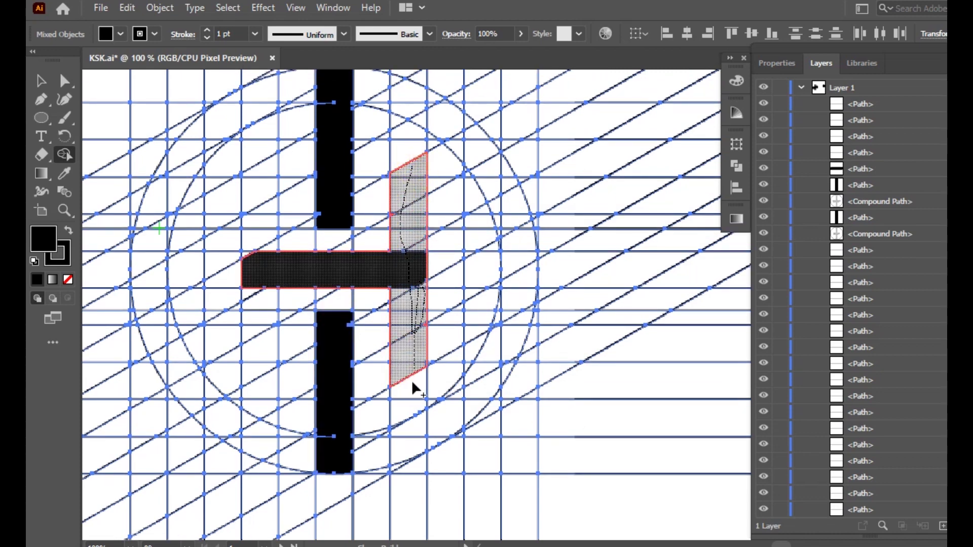
left_click_drag(409, 452, 406, 452)
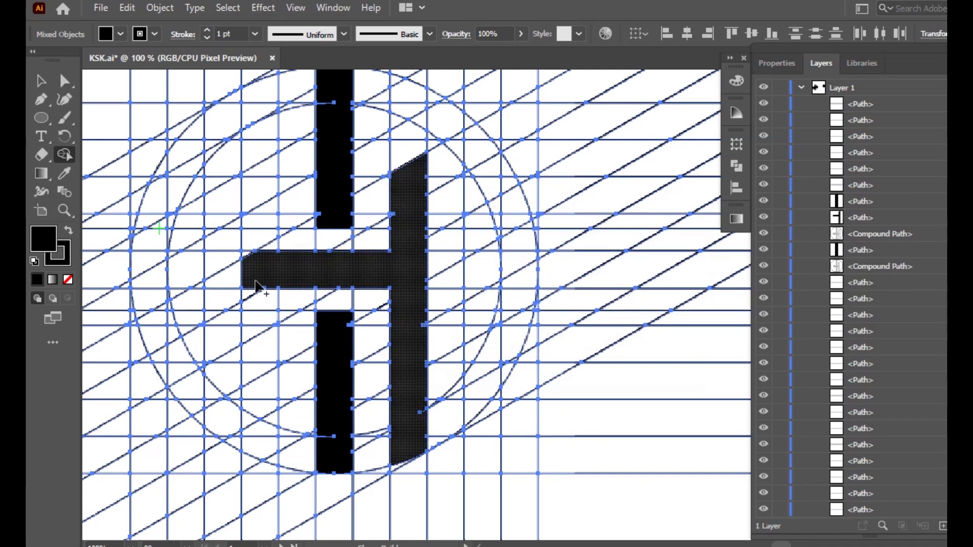
mouse_move(255, 285)
left_mouse_down()
mouse_move(263, 460)
mouse_move(274, 460)
mouse_move(276, 410)
left_mouse_up()
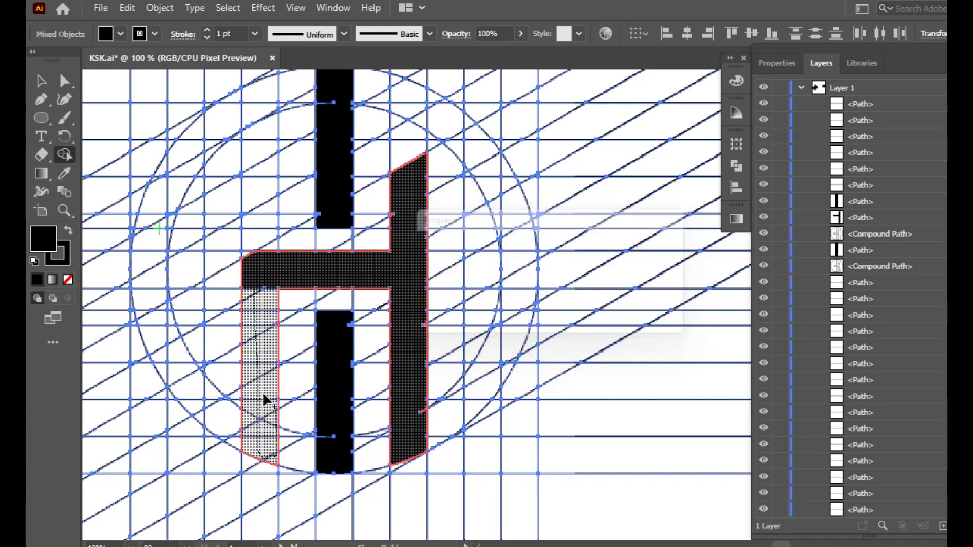
mouse_move(256, 260)
left_mouse_down()
mouse_move(264, 173)
mouse_move(273, 263)
left_mouse_up()
left_click_drag(271, 272, 271, 272)
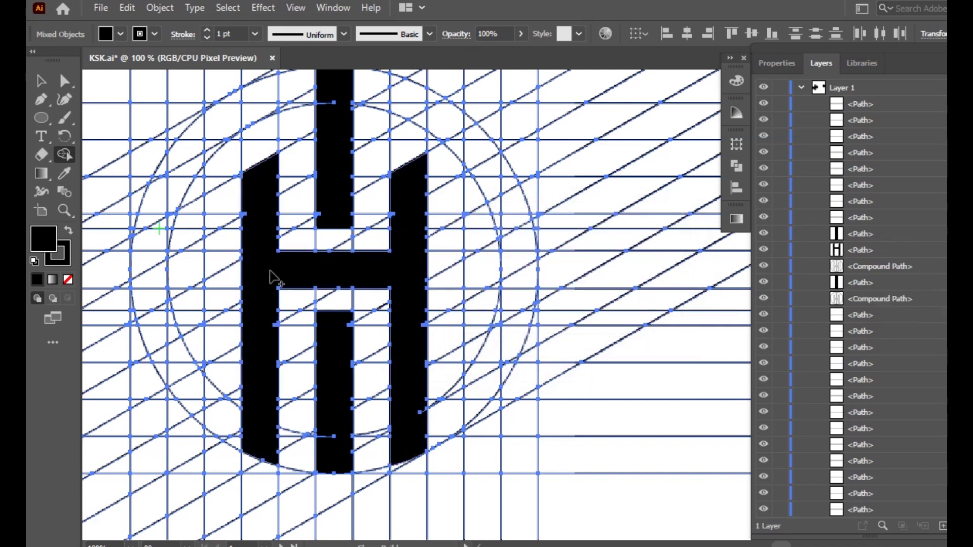
Merge leftover segments inside the lower central bar, the right stem and the upper central bar
left_click_drag(330, 426, 333, 465)
left_click(424, 404)
left_click(424, 328)
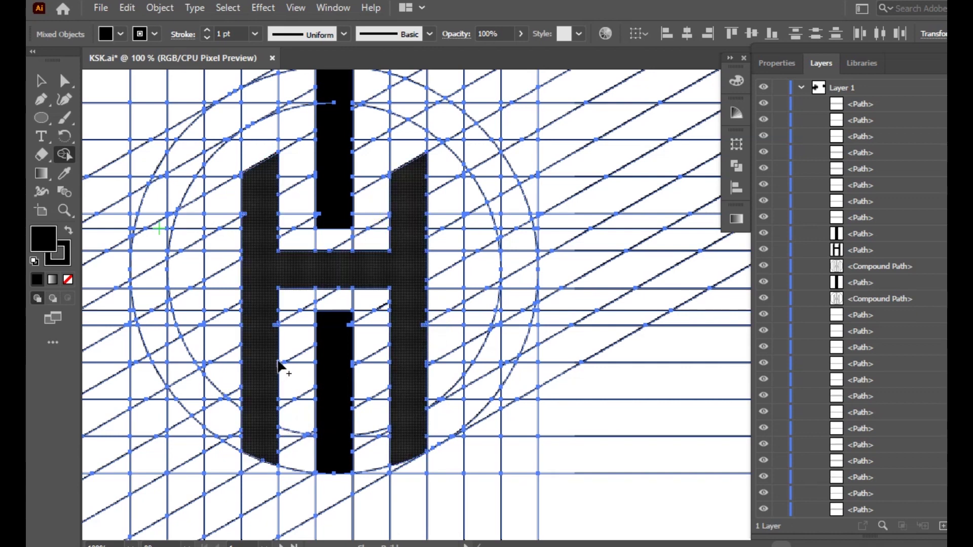
scroll(283, 362, "up", 2)
mouse_move(321, 150)
left_mouse_down()
mouse_move(329, 196)
mouse_move(311, 231)
left_mouse_up()
Merge the lower-left ring cells between the two circles into the H's left stem, up to the grid line above its crossbar
mouse_move(239, 488)
left_mouse_down()
mouse_move(175, 411)
mouse_move(151, 307)
left_mouse_up()
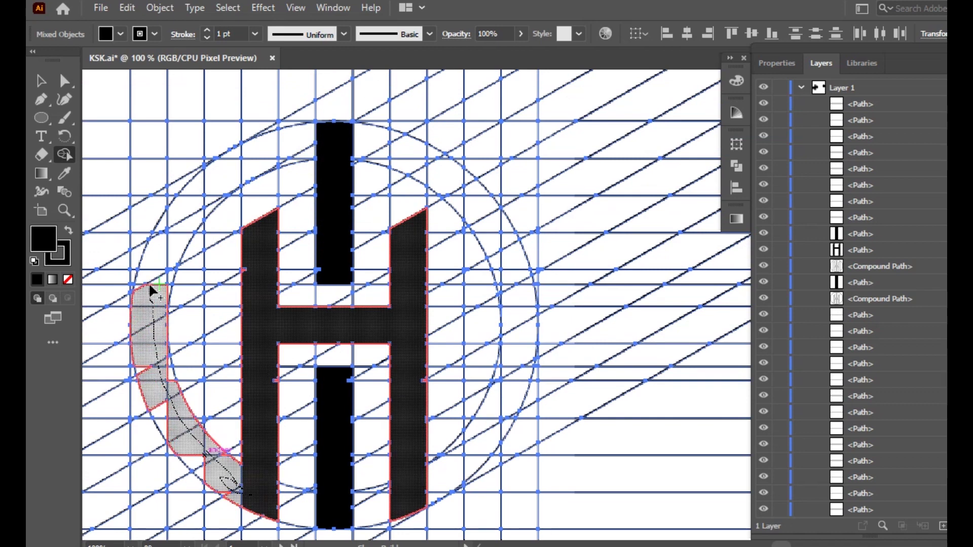
left_click_drag(150, 289, 158, 279)
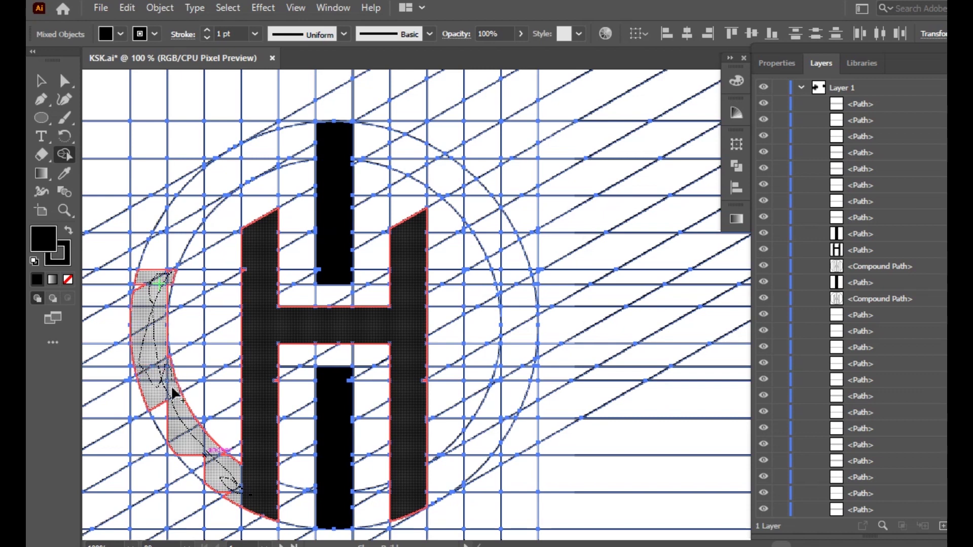
left_click_drag(208, 477, 211, 479)
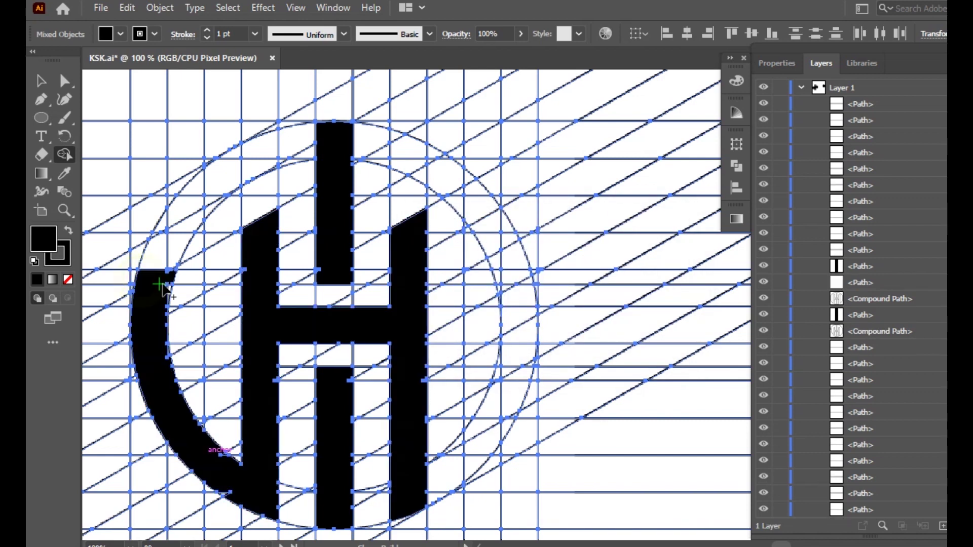
left_click(163, 278)
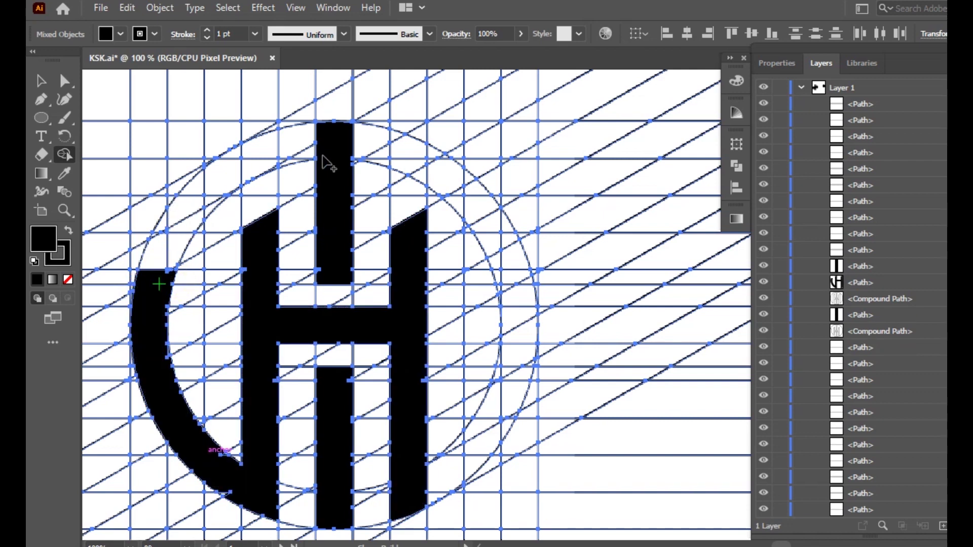
Merge the upper-left ring cells between the circles into the upper central bar, leaving a one-row gap above the lower arc
mouse_move(323, 132)
left_mouse_down()
mouse_move(251, 152)
mouse_move(223, 172)
mouse_move(241, 159)
left_mouse_up()
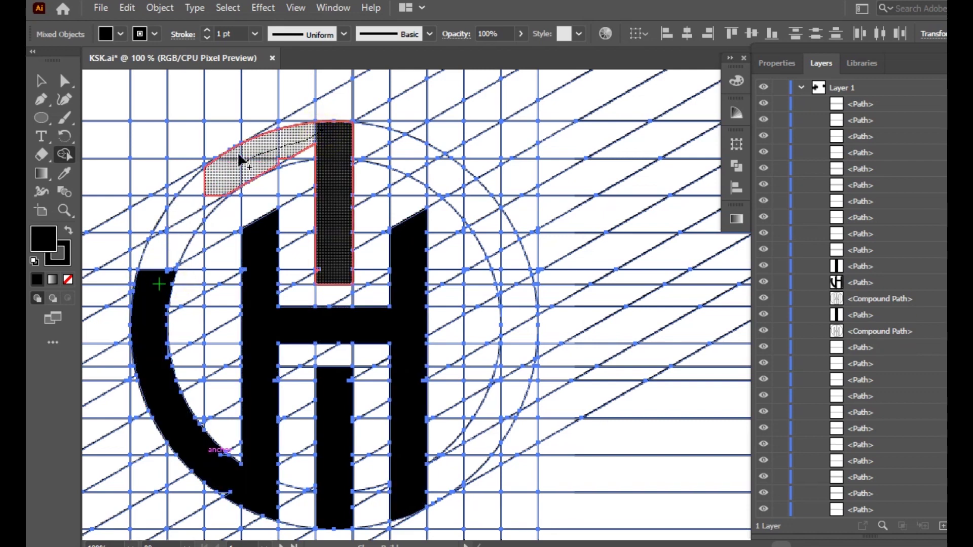
left_click_drag(204, 191, 189, 231)
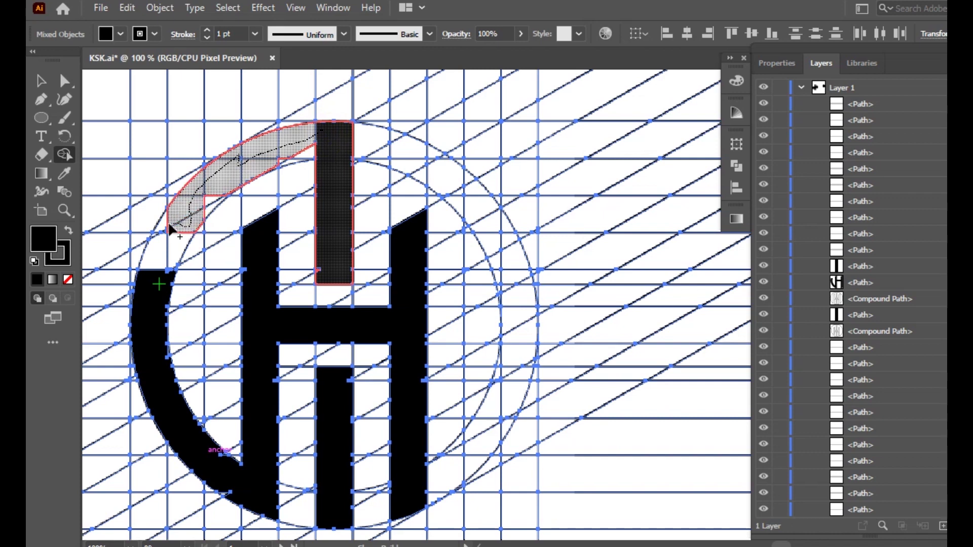
left_click_drag(212, 215, 211, 199)
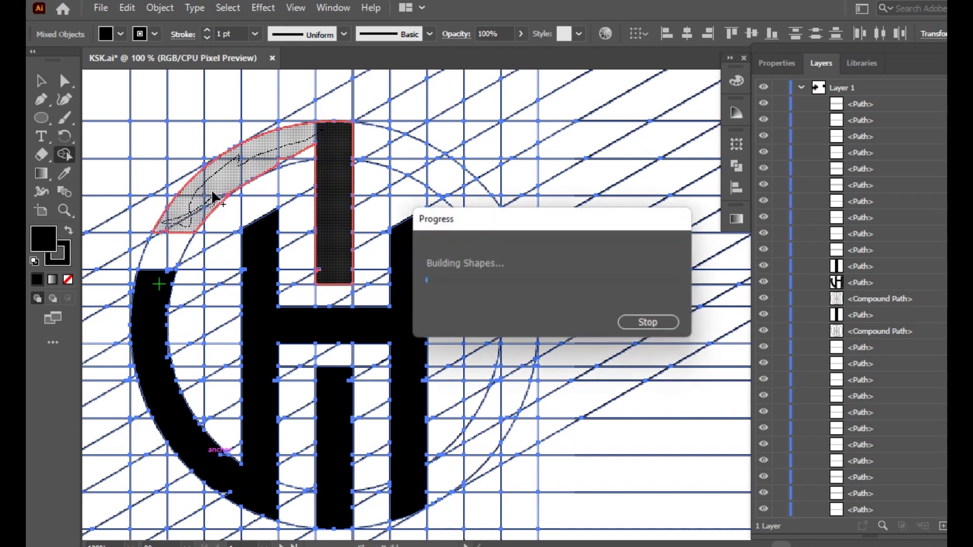
left_click(280, 159)
left_click(303, 158)
left_click(311, 160)
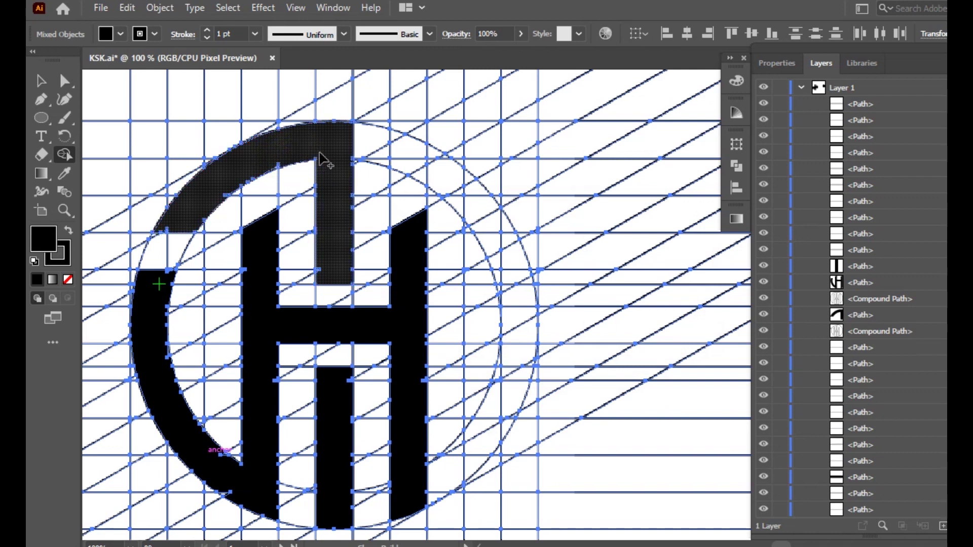
Merge the upper-right ring cells into the upper arc and the lower-right ring cells into the H's right stem, leaving a one-row gap between them
left_click_drag(350, 138, 474, 206)
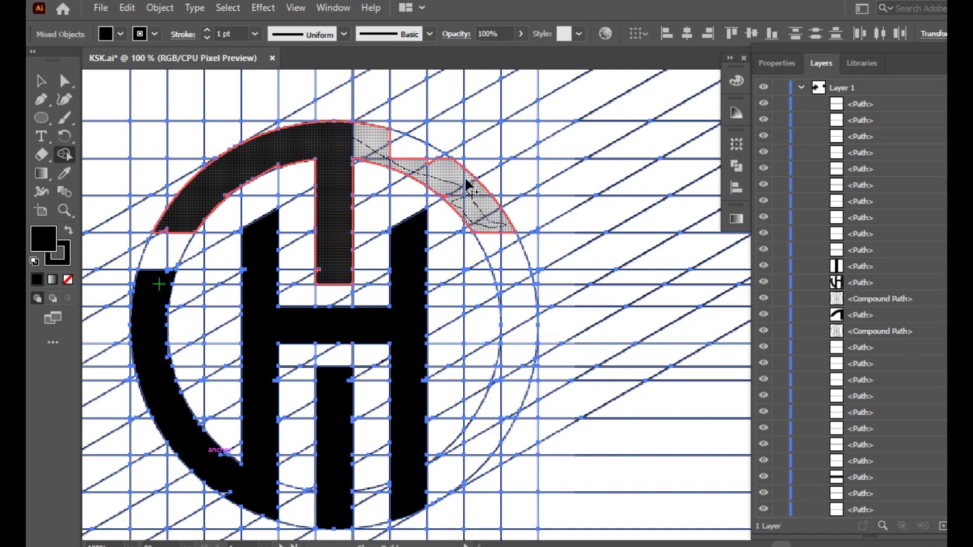
left_click_drag(424, 155, 385, 143)
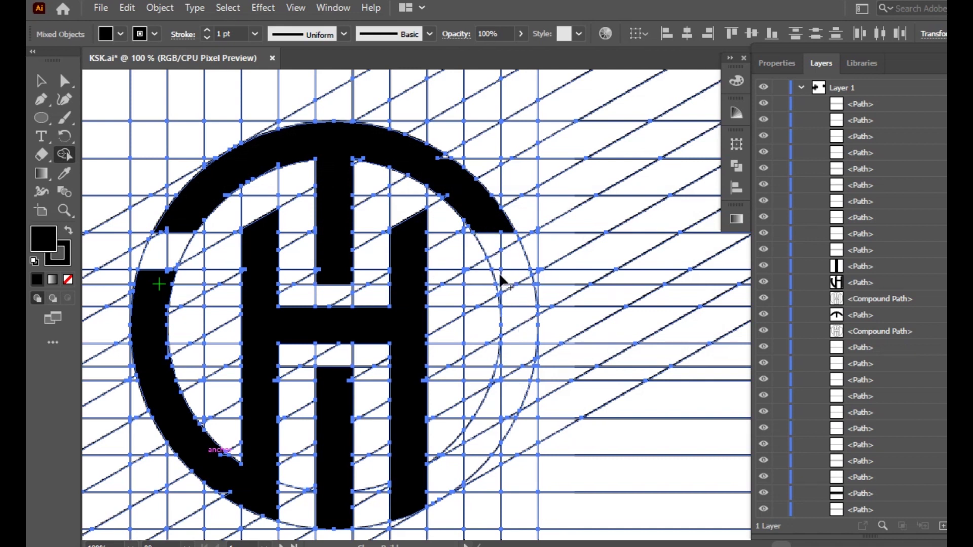
mouse_move(524, 285)
left_mouse_down()
mouse_move(499, 284)
mouse_move(524, 363)
mouse_move(479, 438)
mouse_move(491, 409)
left_mouse_up()
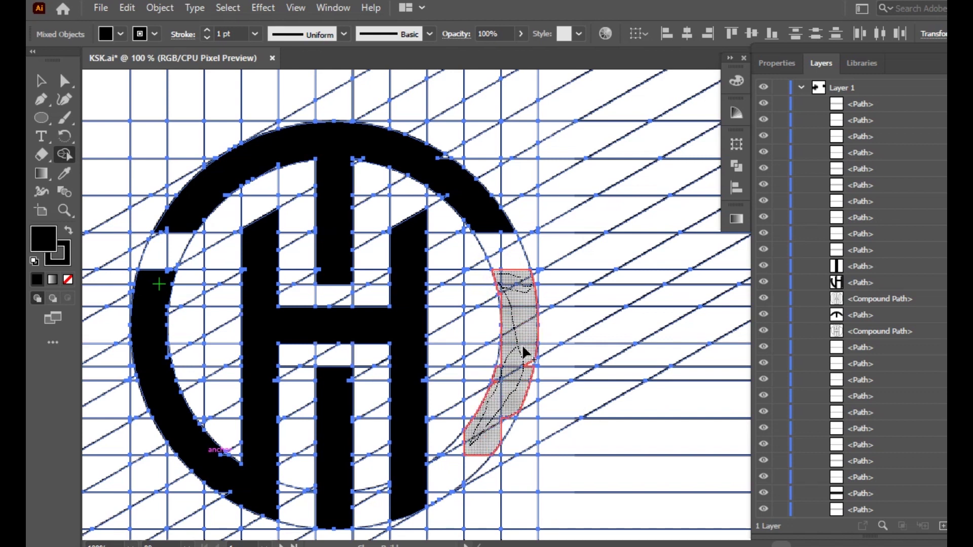
mouse_move(462, 446)
left_mouse_down()
mouse_move(459, 478)
mouse_move(469, 471)
left_mouse_up()
left_click_drag(426, 501, 441, 494)
left_click(514, 404)
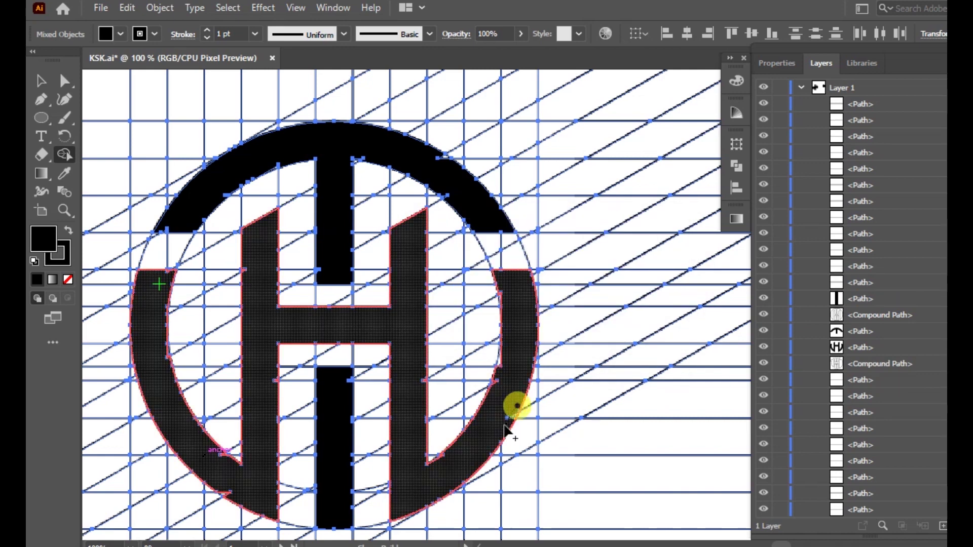
Merge the leftover slivers along the lower ring's inner edge, on the right side and where it meets the left stem, into the H
left_click(506, 354)
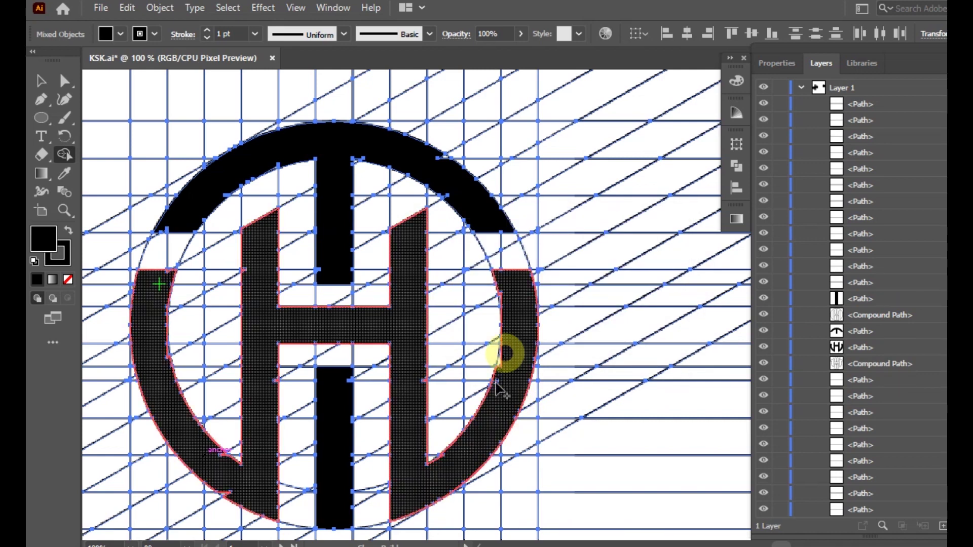
left_click(501, 284)
left_click(444, 461)
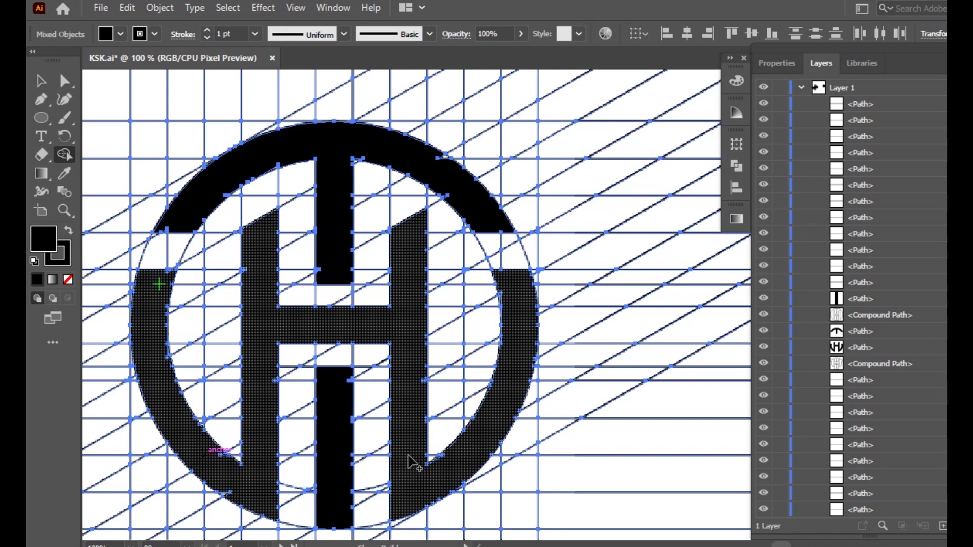
scroll(293, 437, "up", 3)
left_click(236, 321)
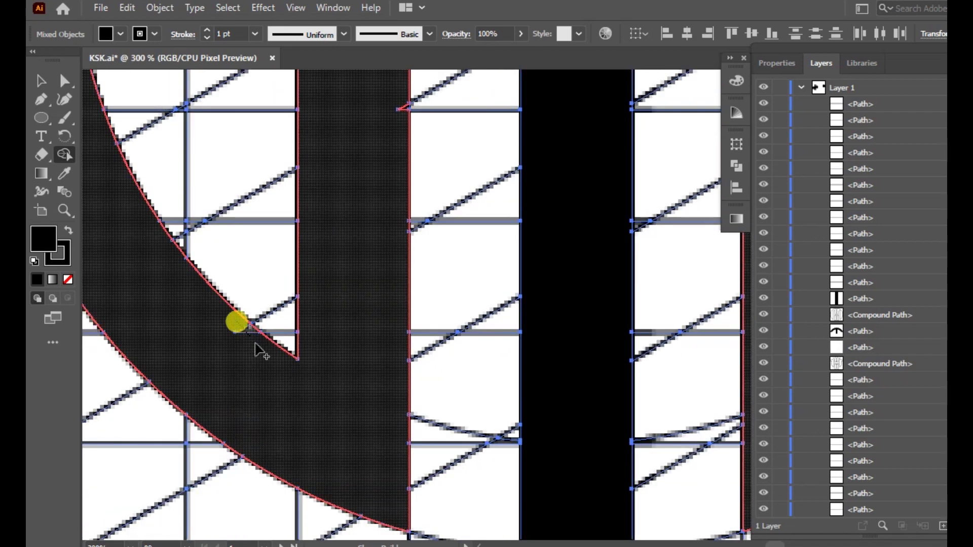
left_click(306, 363)
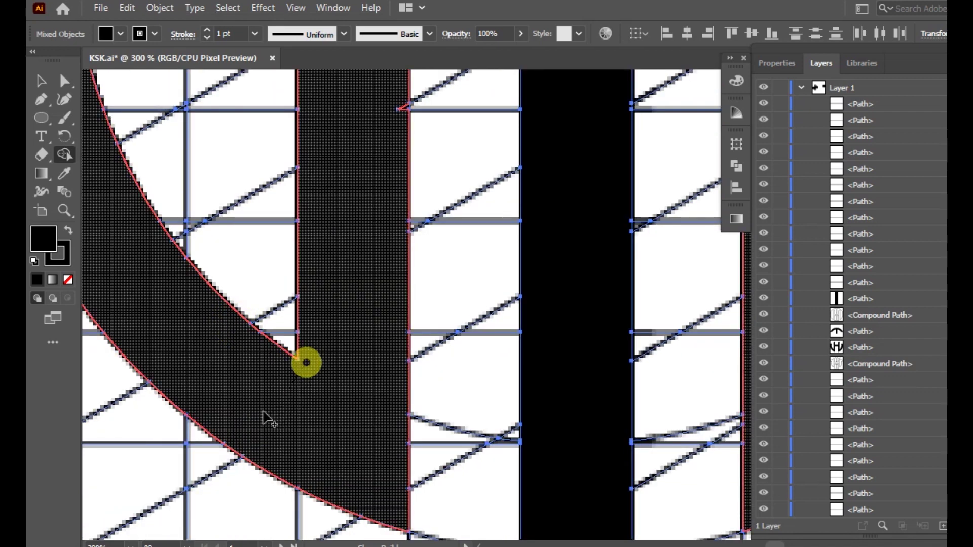
Merge the remaining slivers beside the H's left stem below the crossbar and along the right part of the upper arc
scroll(238, 405, "up", 3)
scroll(226, 387, "left", 3)
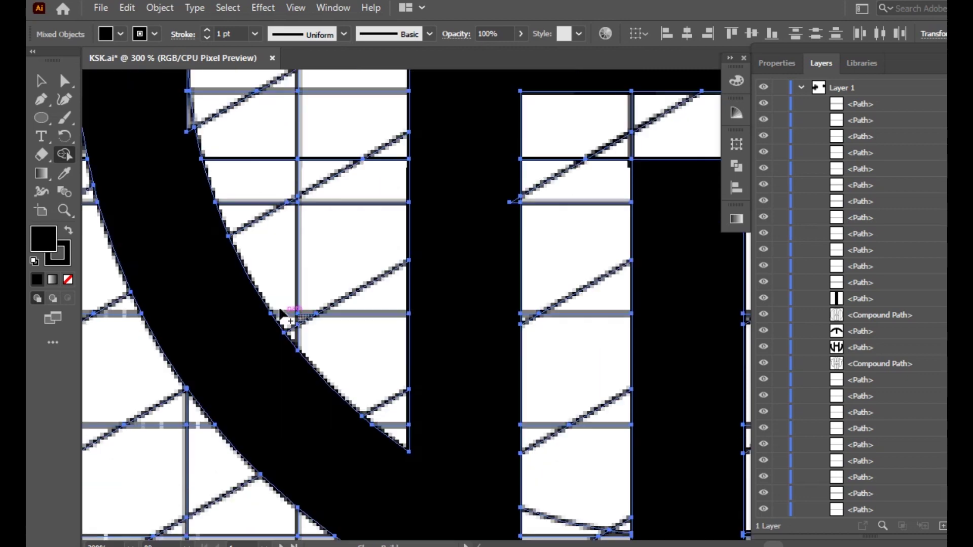
scroll(294, 314, "up", 2)
left_click(509, 267)
scroll(506, 278, "left", 3)
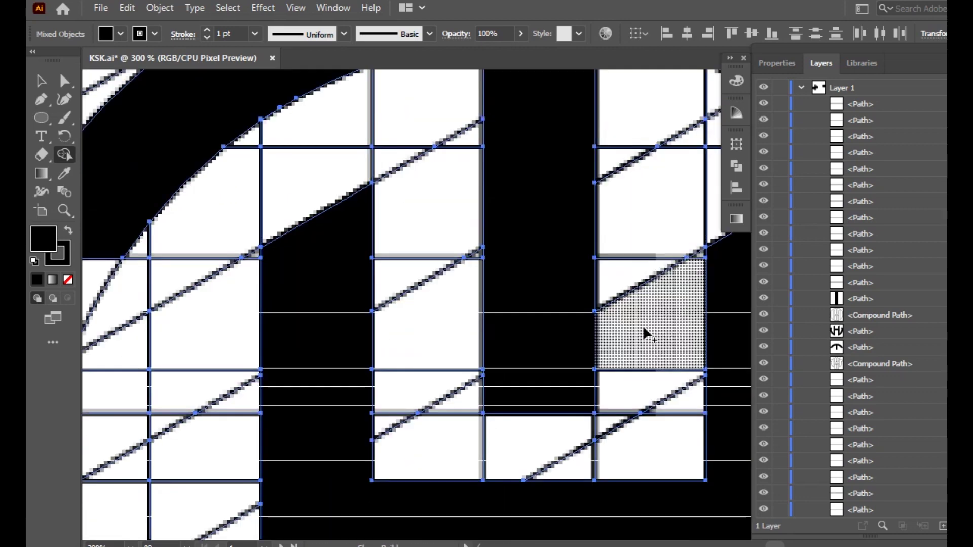
scroll(656, 310, "up", 1)
scroll(659, 313, "down", 1)
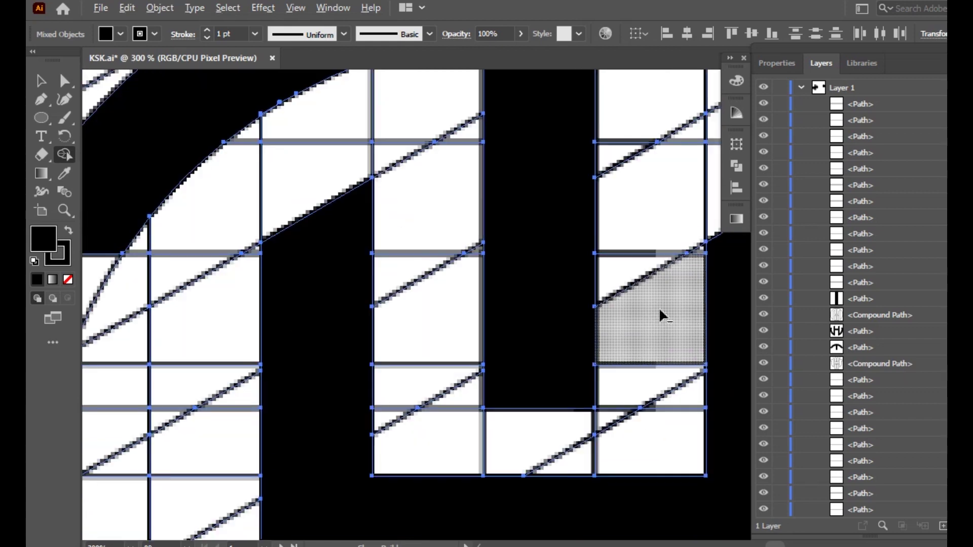
scroll(659, 306, "left", 1)
scroll(661, 304, "right", 4)
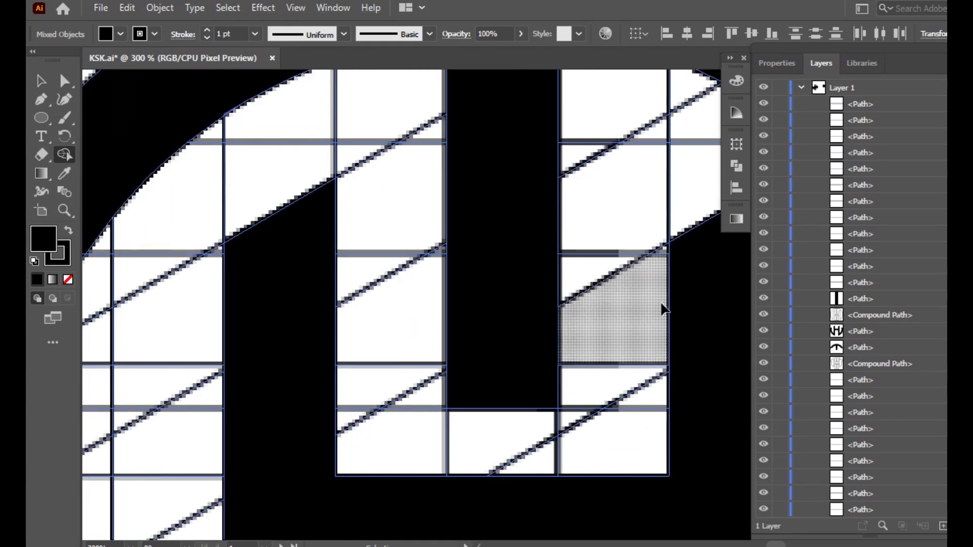
scroll(659, 304, "right", 4)
left_click_drag(585, 142, 696, 233)
scroll(695, 233, "right", 3)
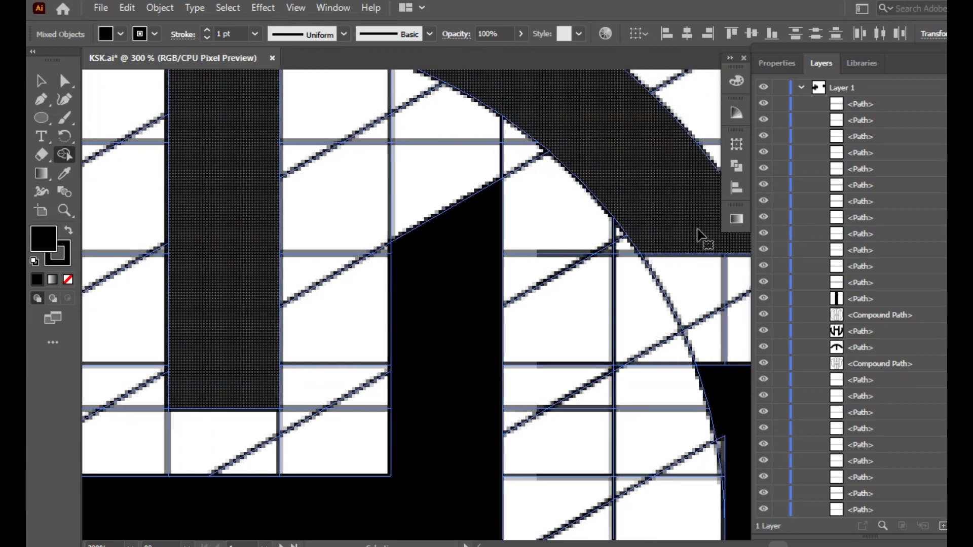
Apply the Pathfinder Trim operation to all the artwork to strip the construction lines from the logo shapes
key("ctrl+minus")
key("ctrl+minus")
key("ctrl+minus")
key("ctrl+minus")
key("ctrl+minus")
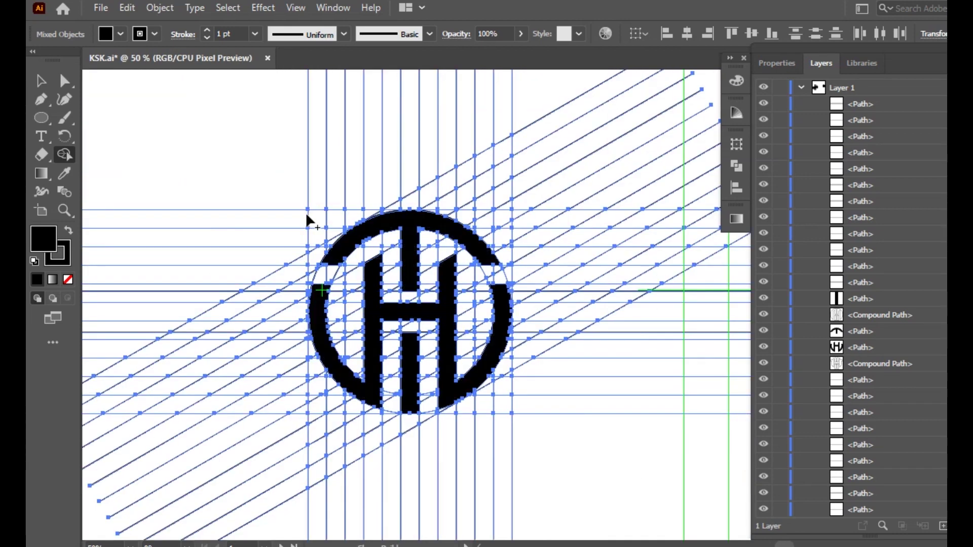
left_click(41, 81)
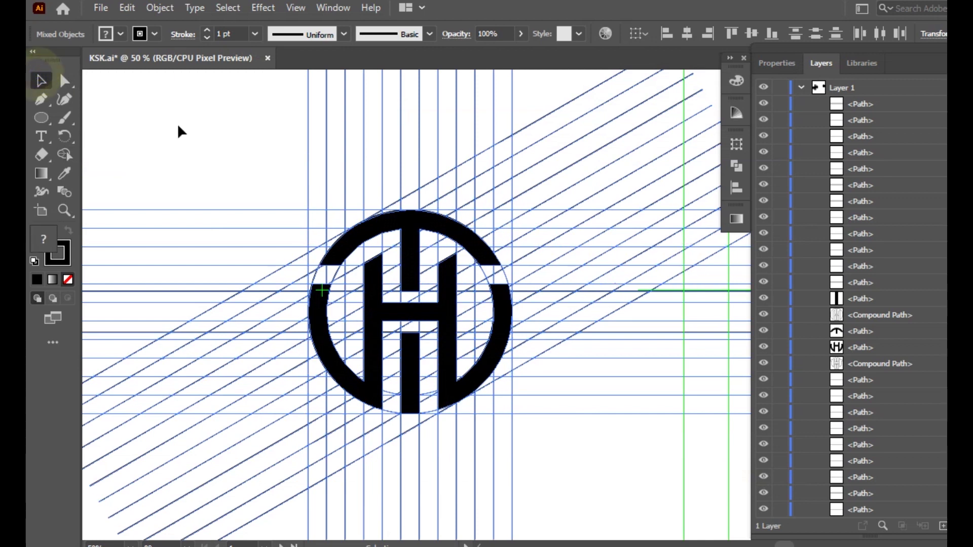
left_click(735, 167)
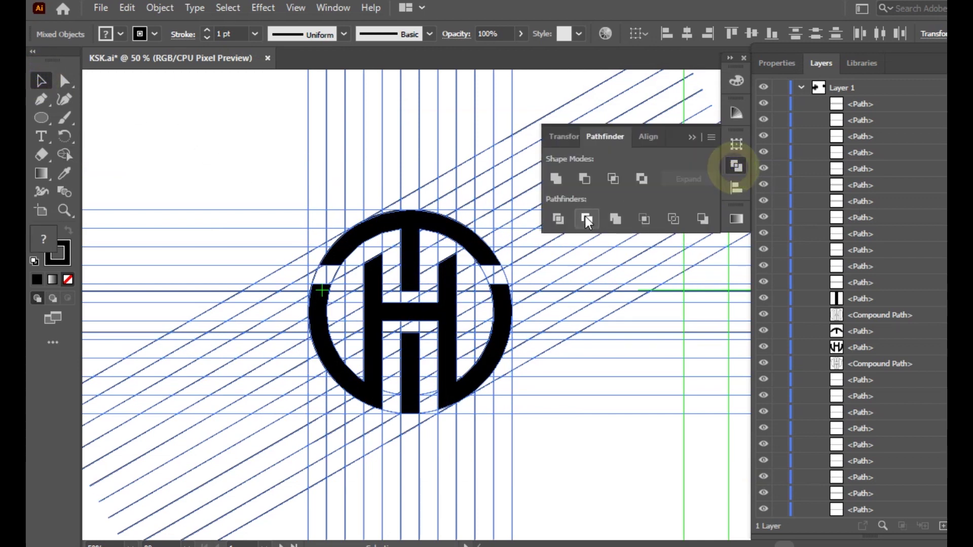
left_click(586, 219)
Round the pointed top corners of the H's two stems, with a radius of about 12.4 px
key("a")
key("ctrl+shift+a")
key("ctrl+1")
left_click_drag(361, 217, 383, 243)
left_click_drag(345, 192, 390, 238)
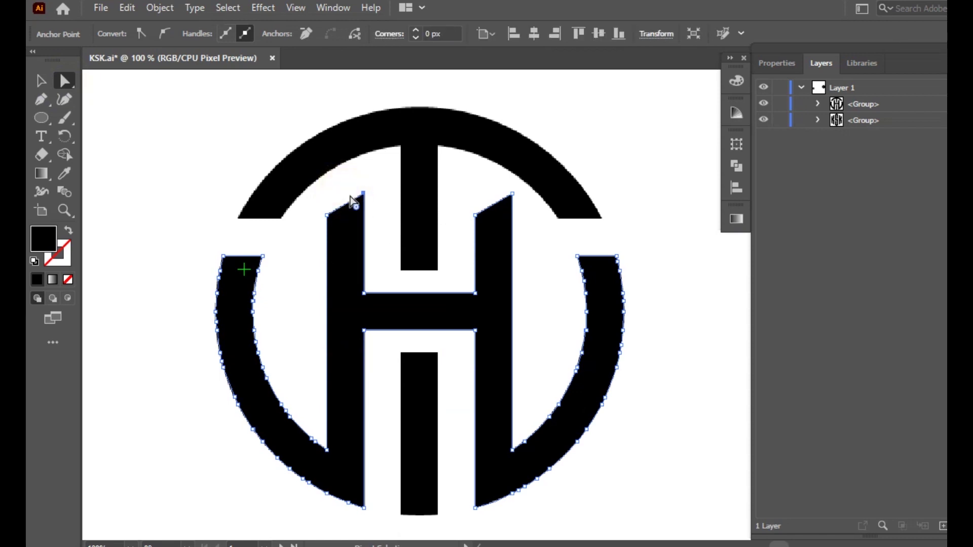
left_click_drag(357, 208, 341, 229)
left_click_drag(504, 206, 498, 224)
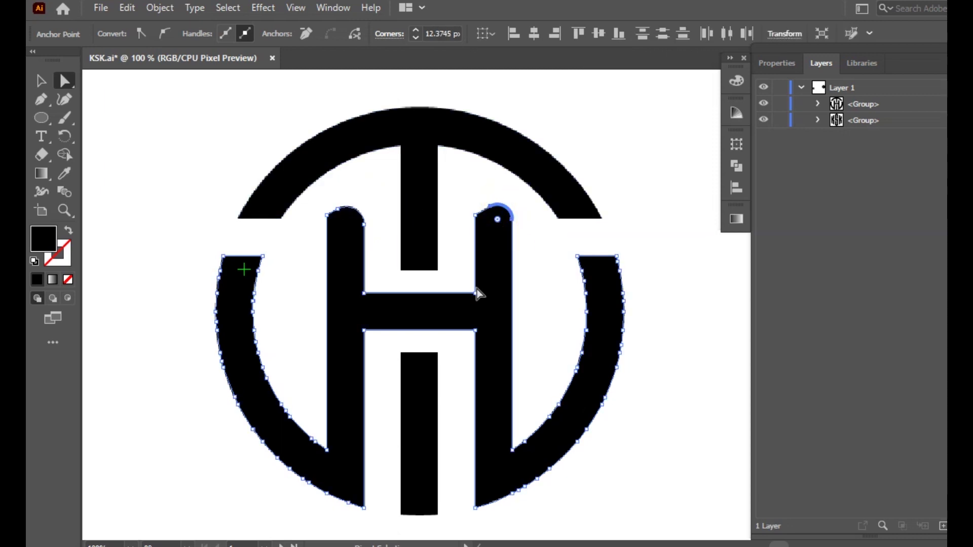
Round the remaining left-hand top corner of each H stem so both stem tips are fully curved
scroll(469, 304, "down", 1)
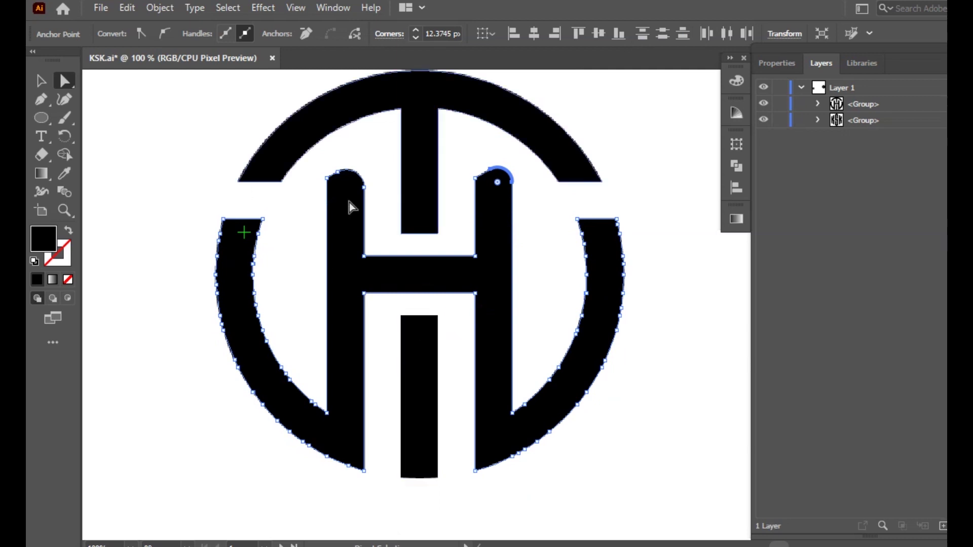
left_click(195, 145)
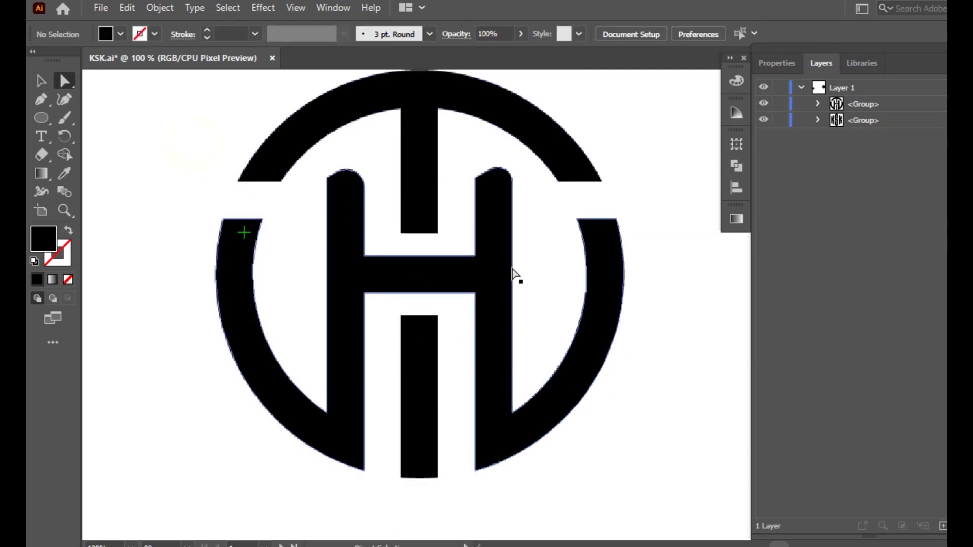
left_click(493, 169)
left_click_drag(461, 169, 494, 188)
left_click(523, 218)
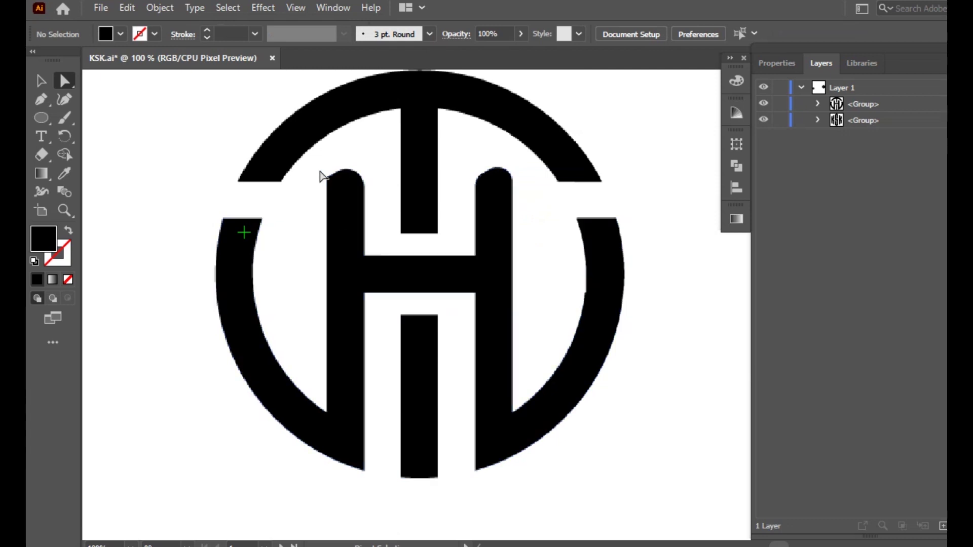
left_click_drag(333, 183, 339, 187)
Round the lower corners of the upper central bar by about 11 px, and round the top corners of the lower central bar
left_click(402, 230)
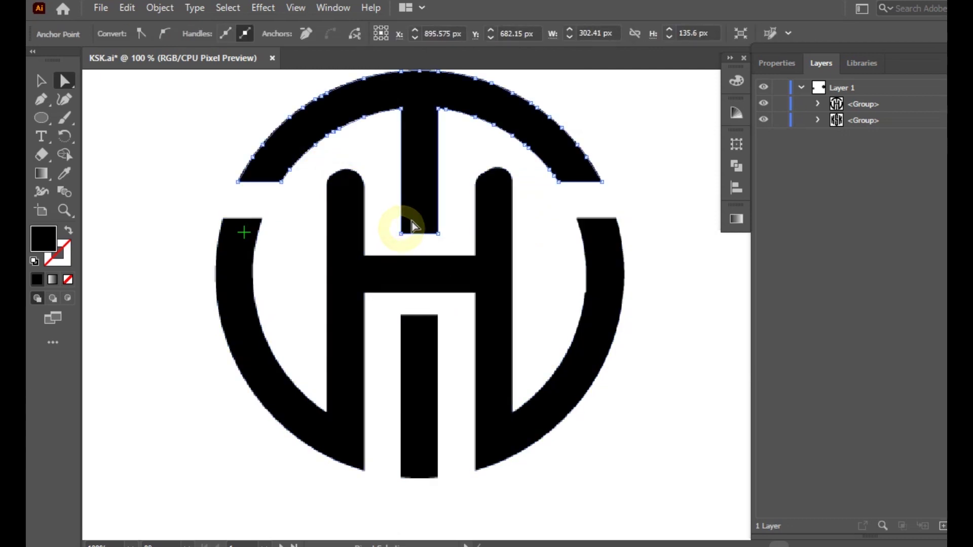
scroll(419, 321, "up", 1)
left_click_drag(394, 234, 425, 235)
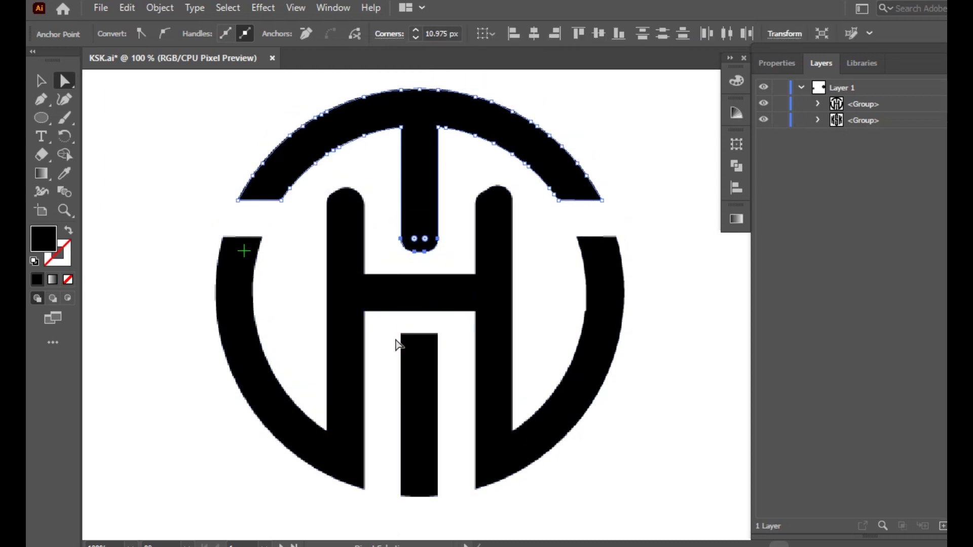
left_click_drag(402, 321, 429, 350)
left_click(223, 172)
Give the whole logo a black stroke, trying a weight of 8 pt and settling on 10 pt
key("v")
left_click_drag(160, 152, 573, 411)
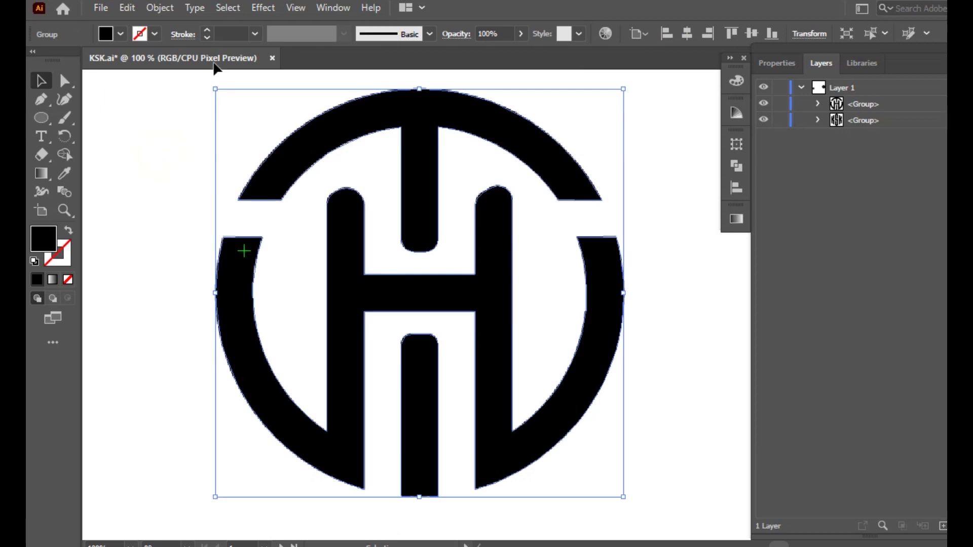
left_click(145, 32)
left_click(67, 58)
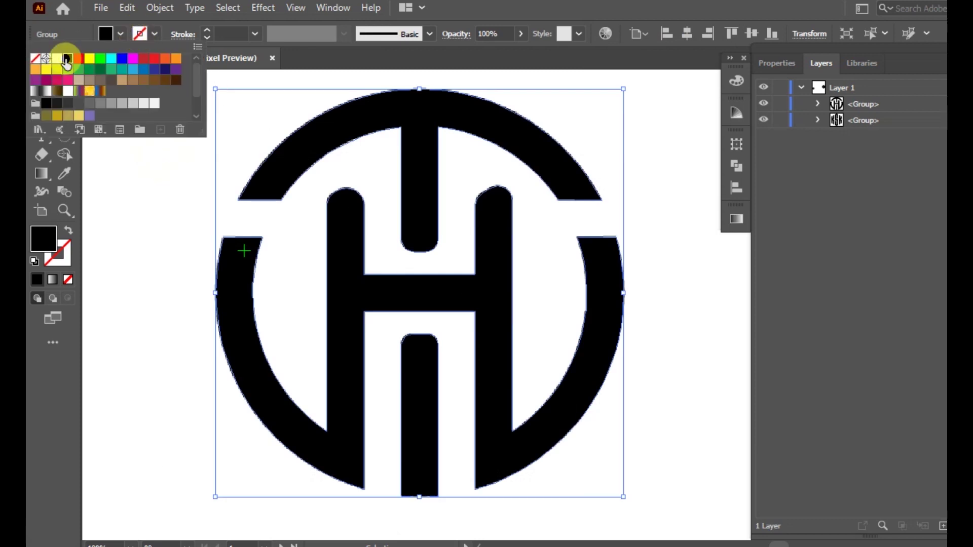
left_click(235, 33)
type("8")
key("Return")
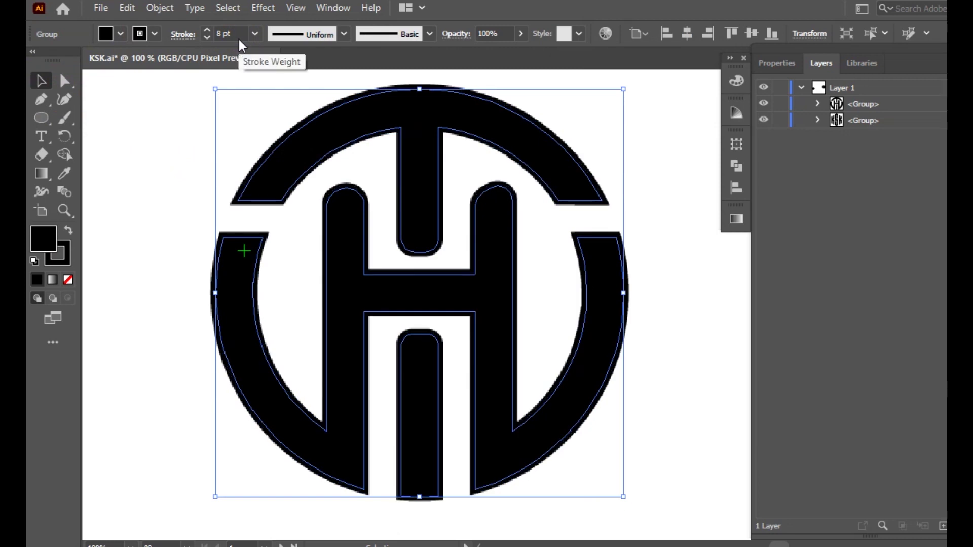
type("10")
key("Return")
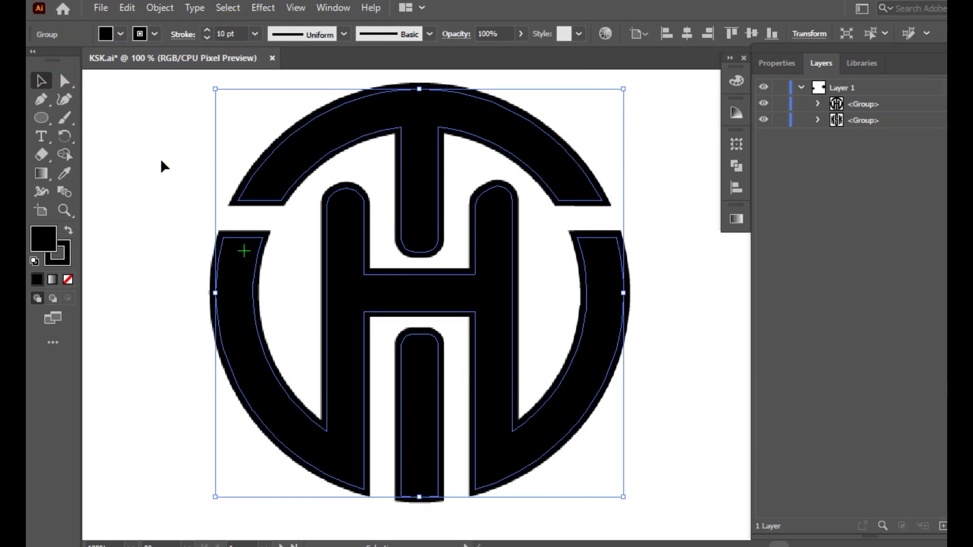
left_click(157, 158)
scroll(230, 205, "down", 2)
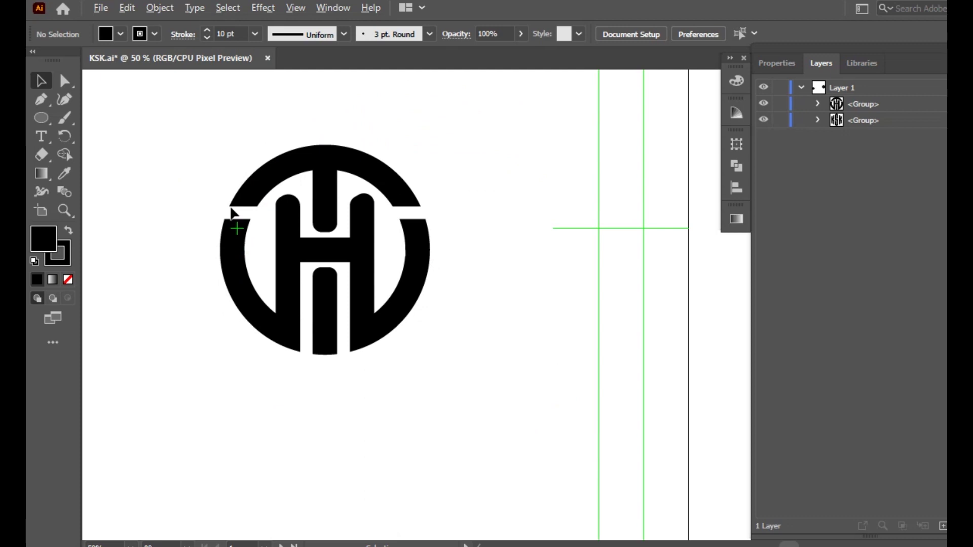
scroll(207, 232, "up", 3)
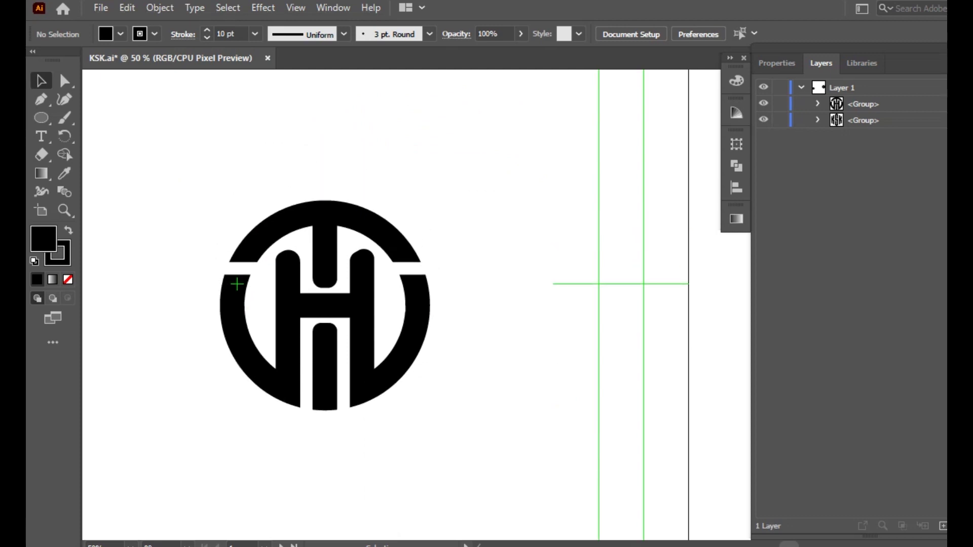
scroll(400, 513, "left", 2)
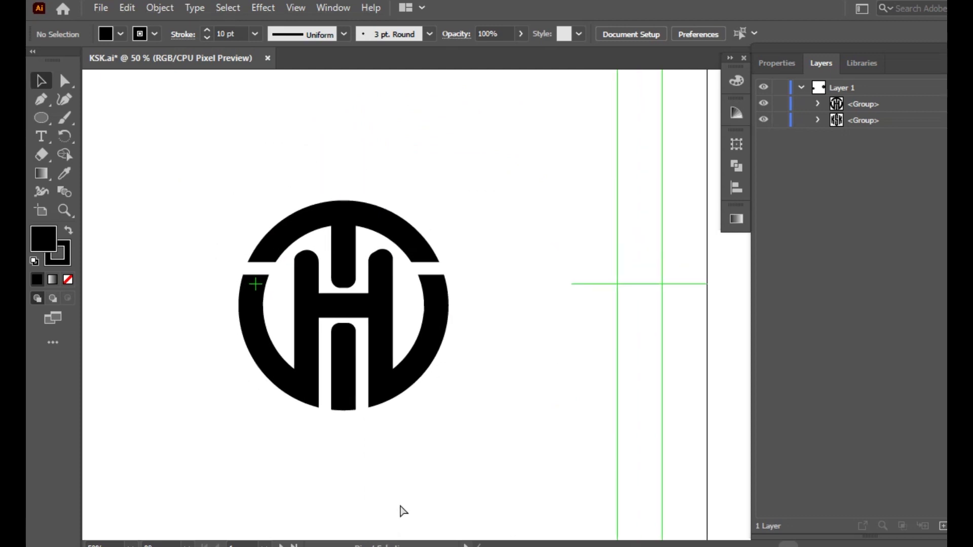
scroll(401, 506, "left", 1)
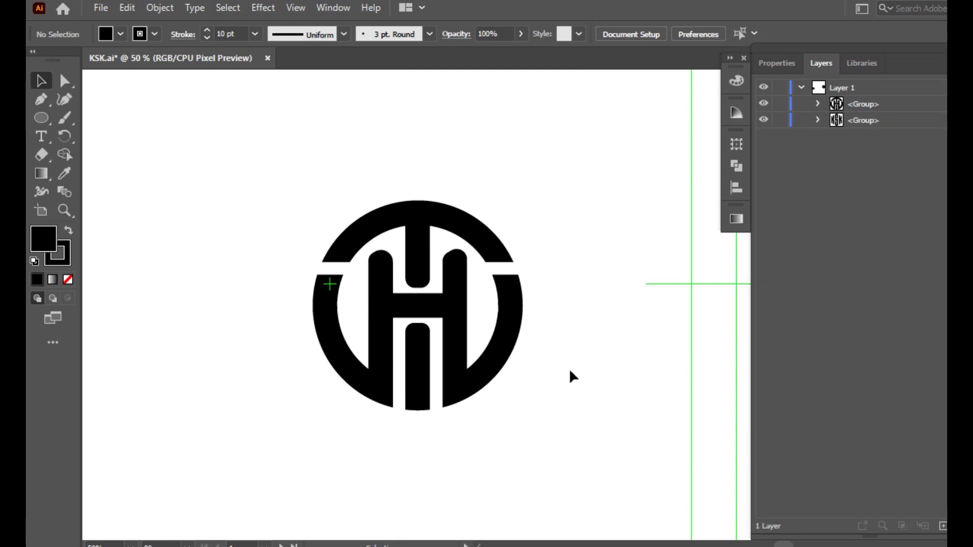